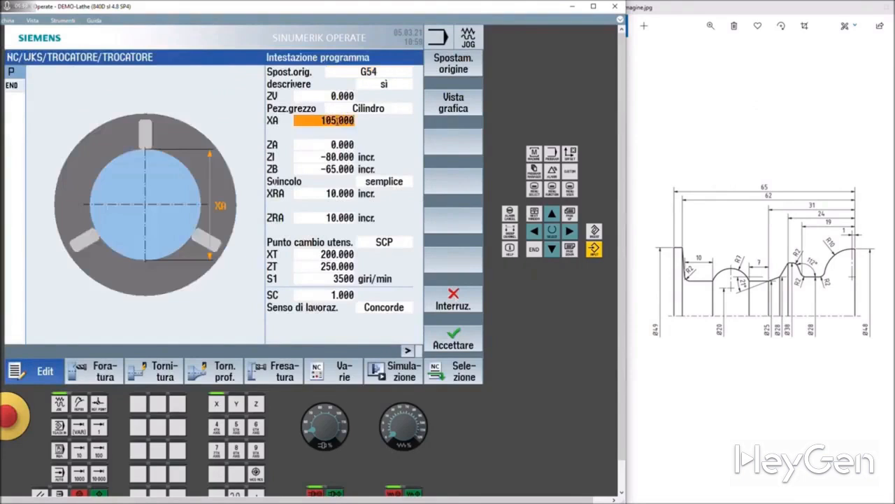
# Set the cylindrical blank's outer diameter XA to 50 in the program header, keeping the other values, and accept the header
pyautogui.write('50')
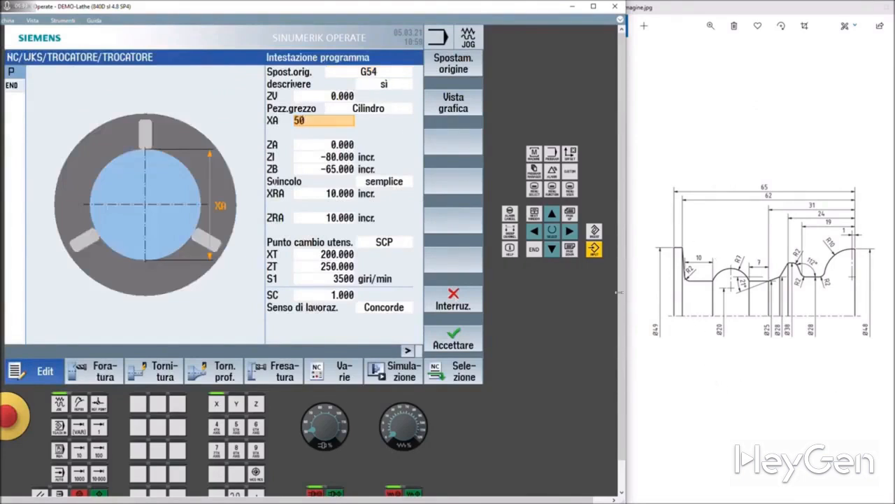
pyautogui.click(323, 155)
pyautogui.click(323, 144)
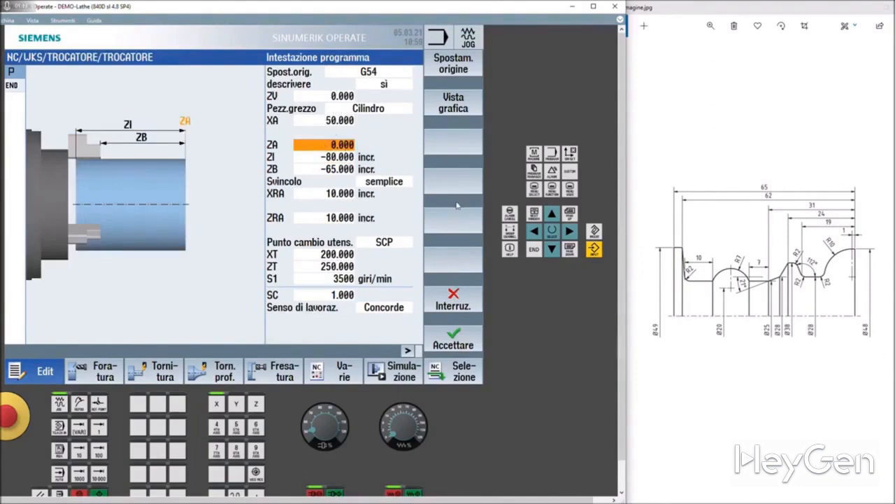
pyautogui.press('Down')
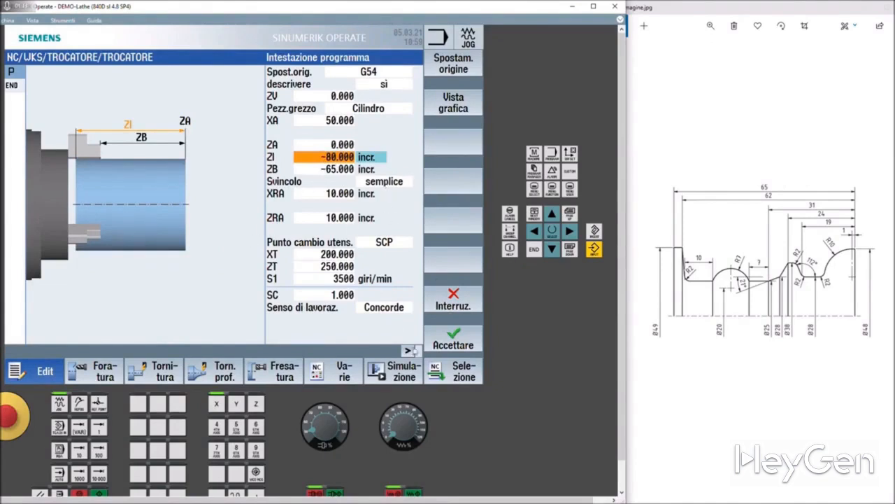
pyautogui.click(451, 342)
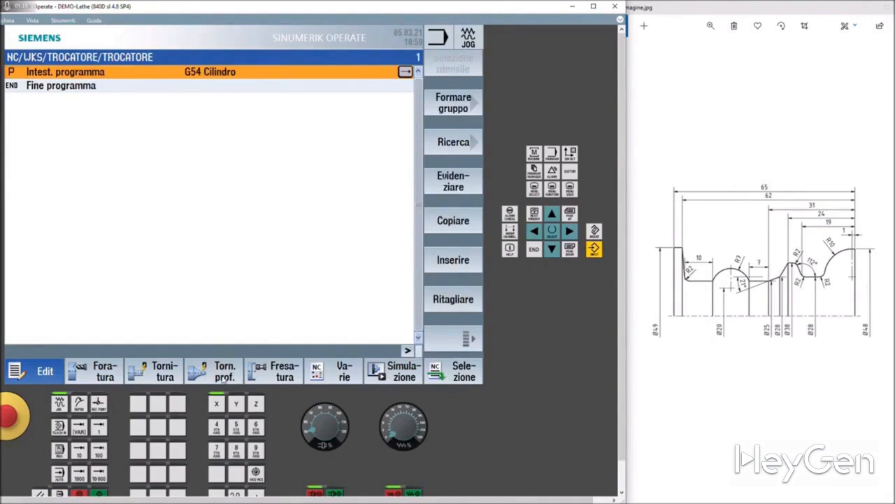
# Create a new turning contour named profilo with its start point at X 48, Z 0
pyautogui.click(222, 376)
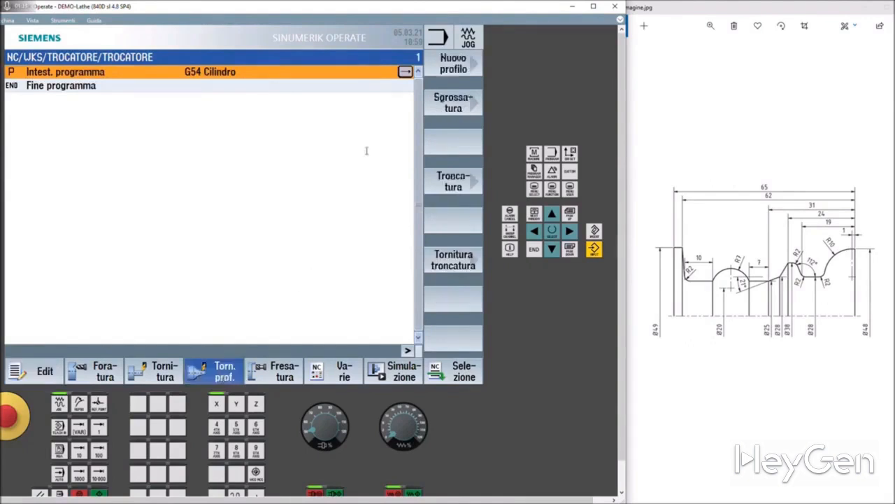
pyautogui.click(455, 65)
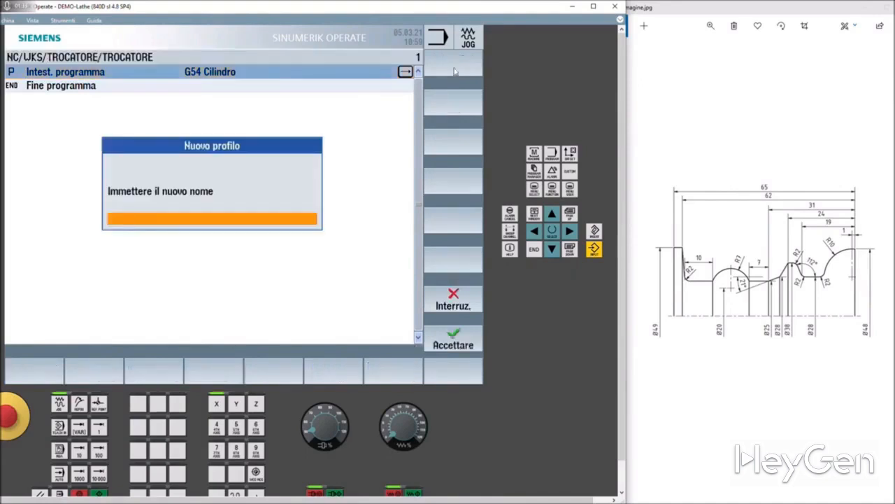
pyautogui.write('profilo')
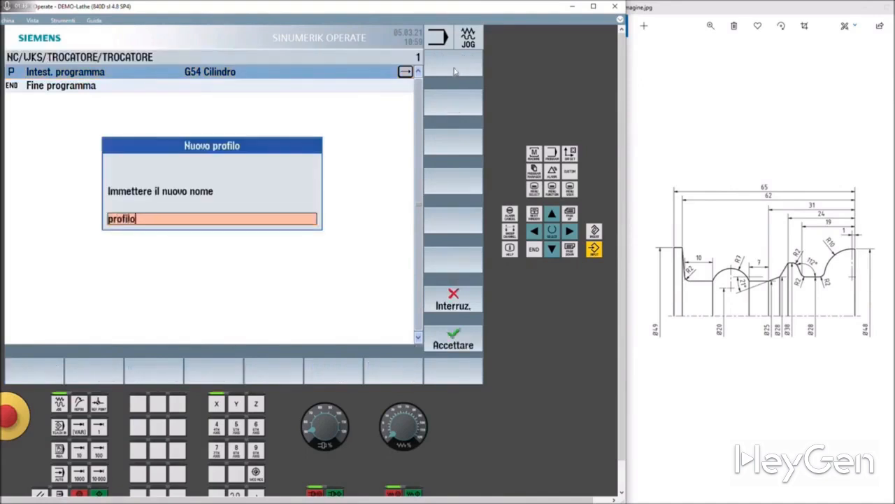
pyautogui.click(454, 339)
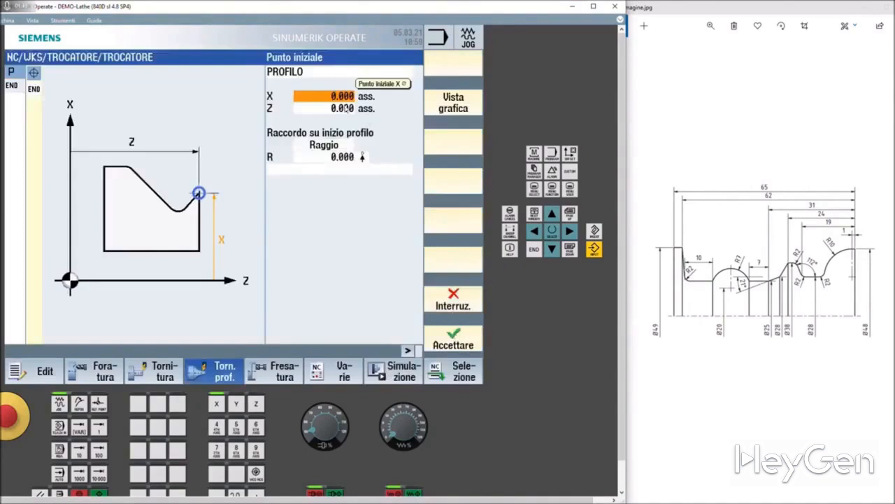
pyautogui.write('48')
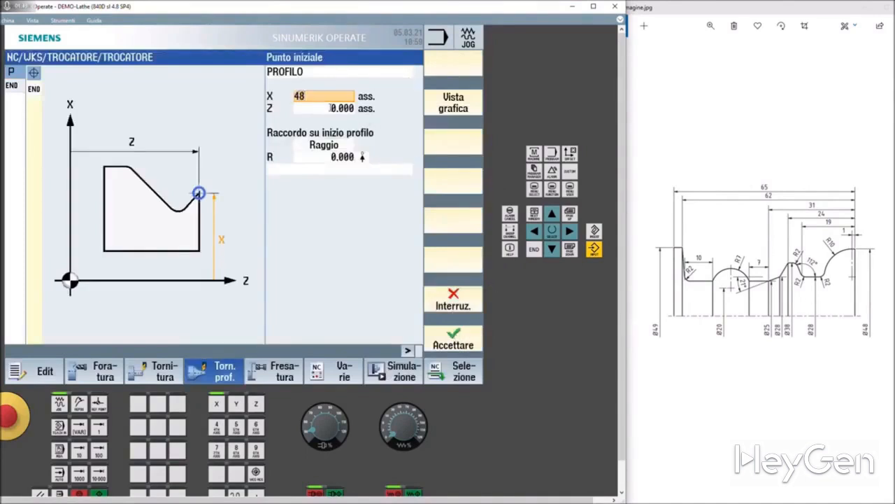
pyautogui.click(467, 337)
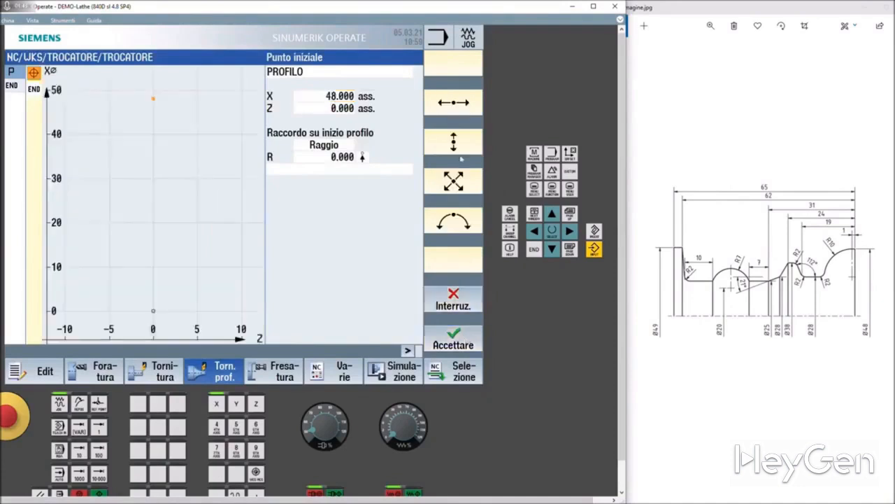
# Add a straight Z line from the contour's start point to absolute Z -1 and accept it
pyautogui.click(454, 104)
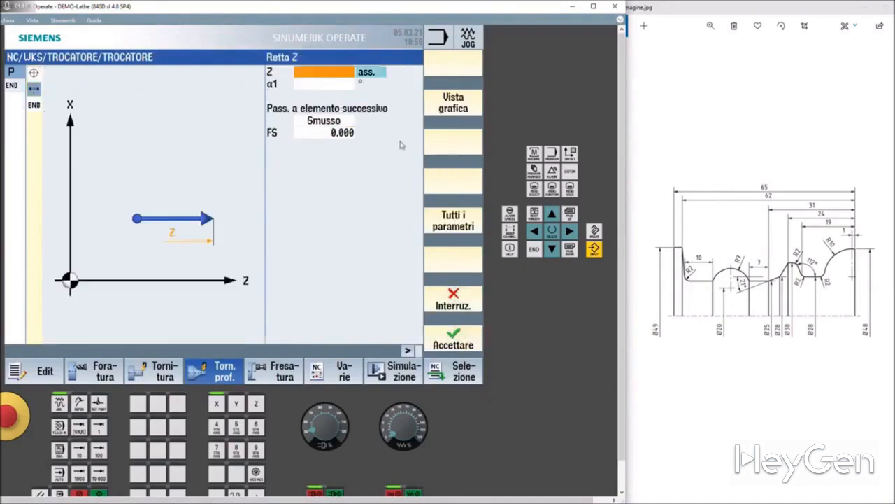
pyautogui.click(338, 74)
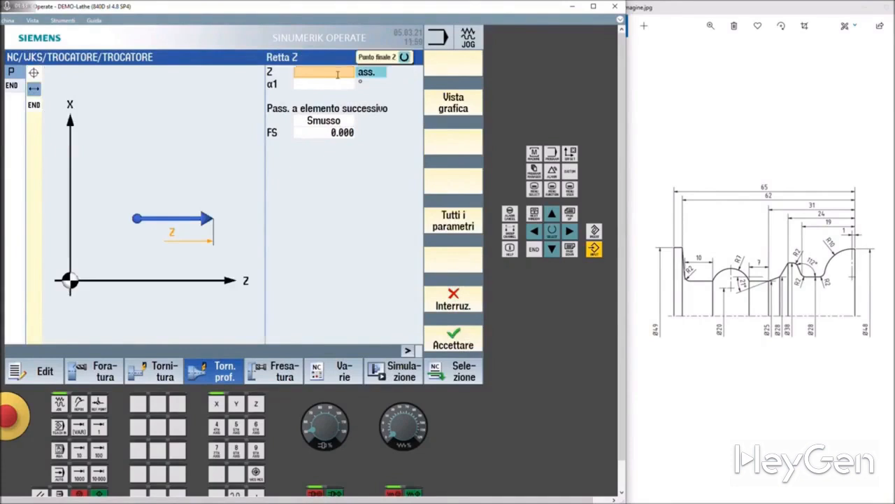
pyautogui.write('-1')
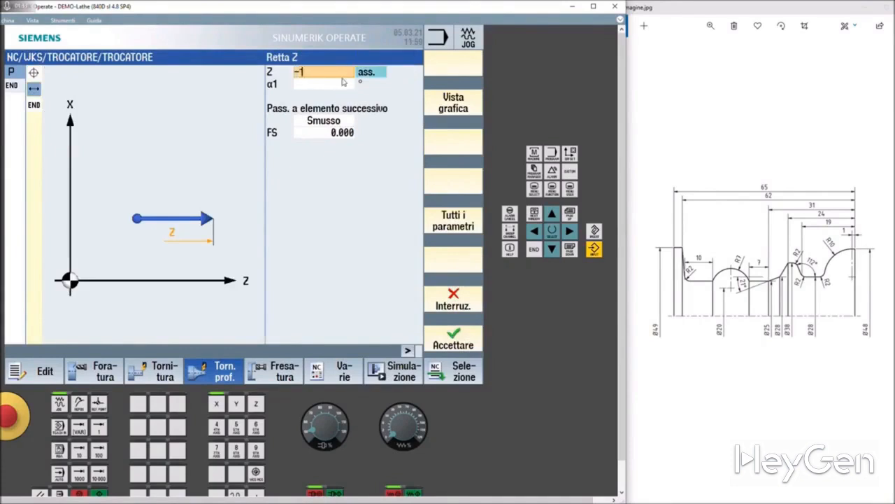
pyautogui.press('Return')
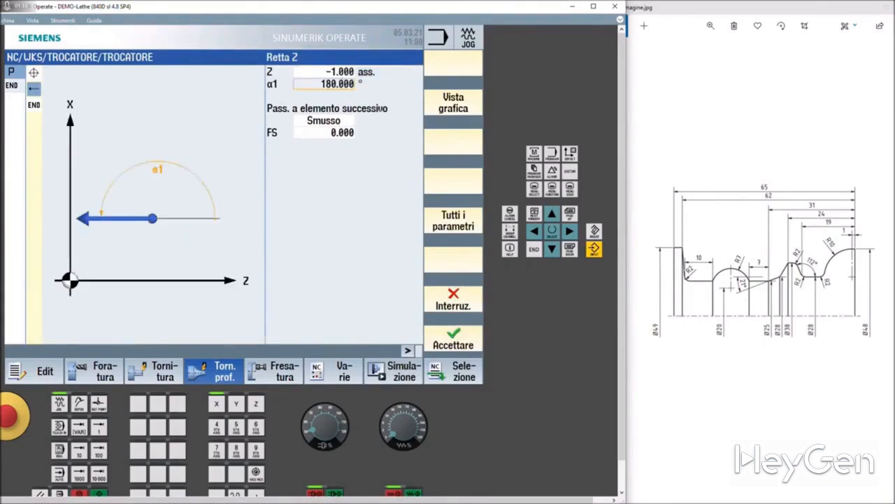
pyautogui.click(456, 339)
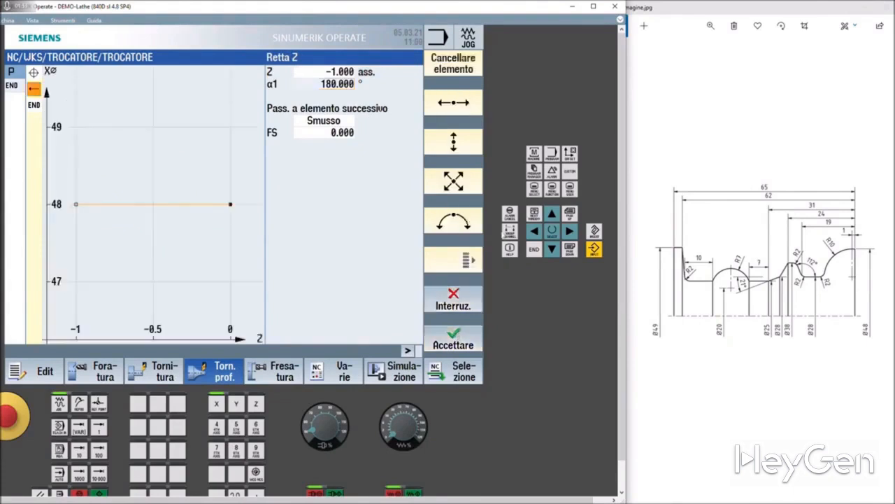
# Add a counterclockwise arc with radius 10, end point X 28 and centre I 28, and accept the solution ending at Z -11
pyautogui.click(455, 225)
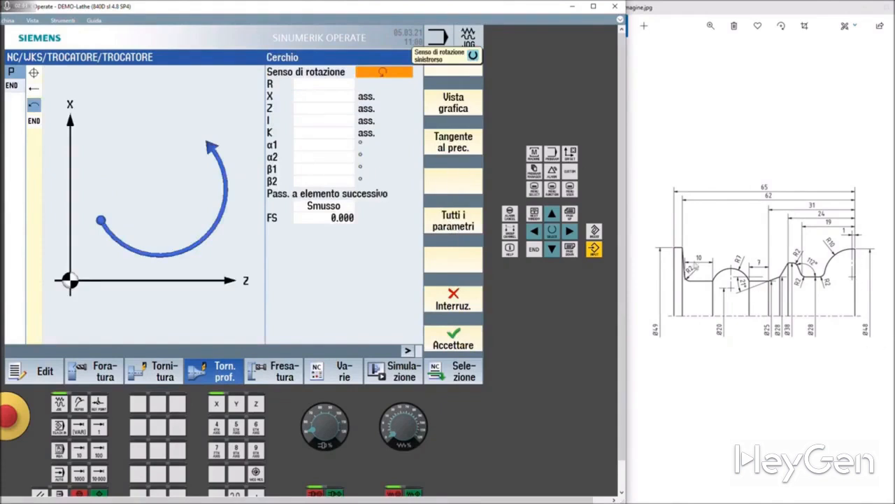
pyautogui.click(308, 85)
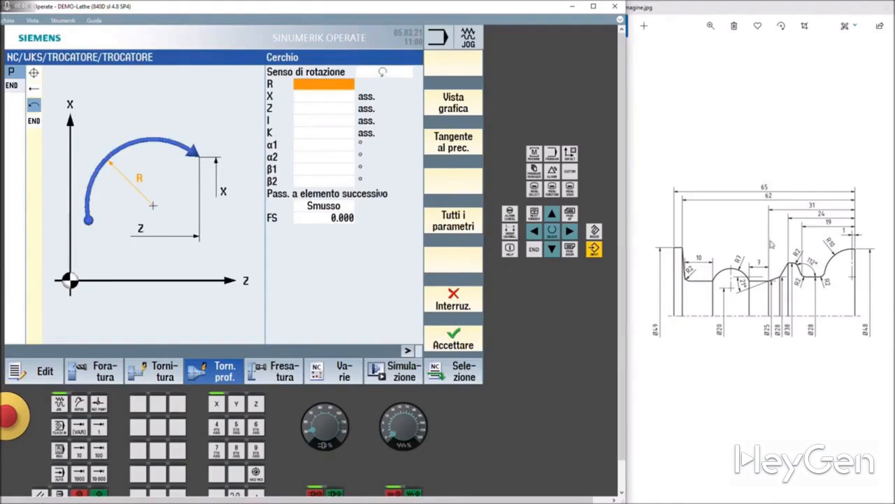
pyautogui.write('10')
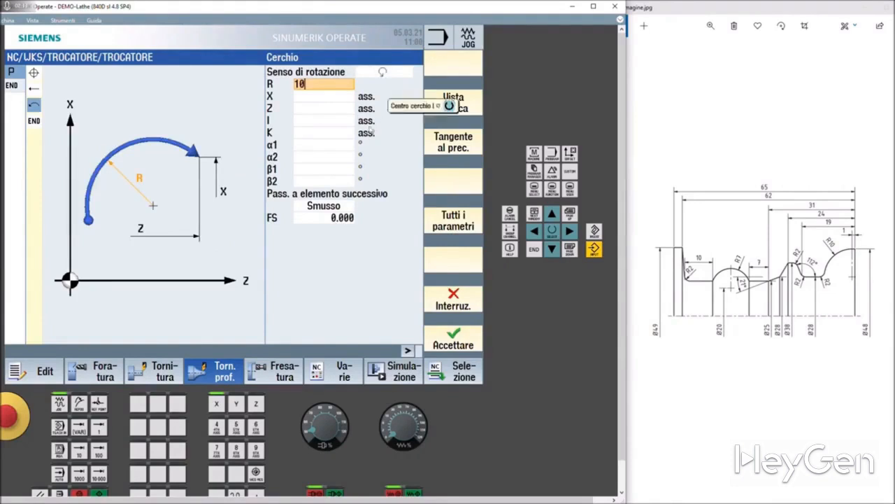
pyautogui.click(313, 98)
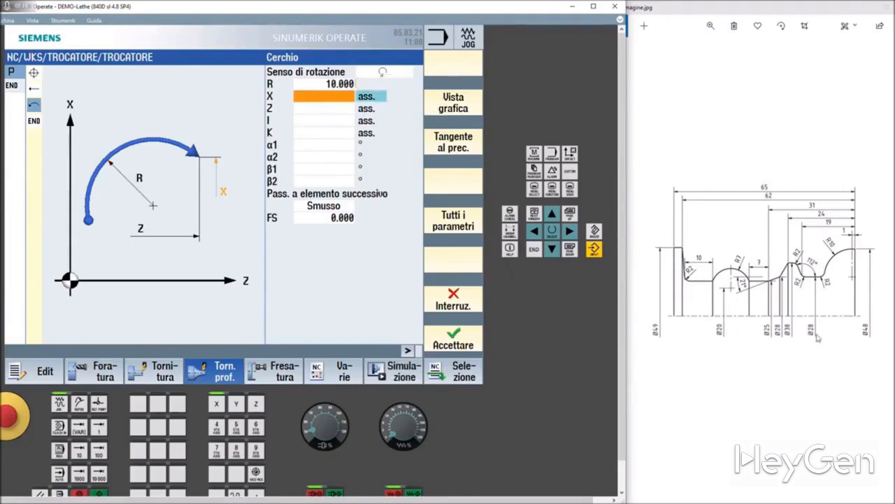
pyautogui.write('28')
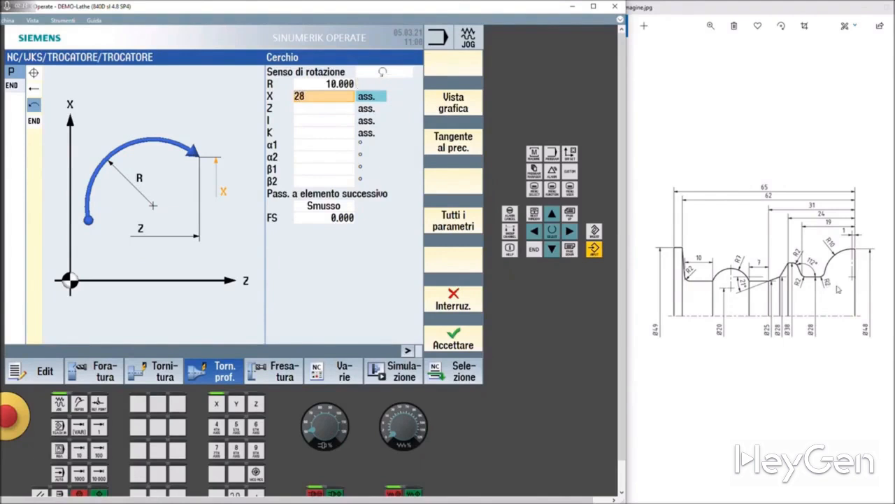
pyautogui.click(328, 122)
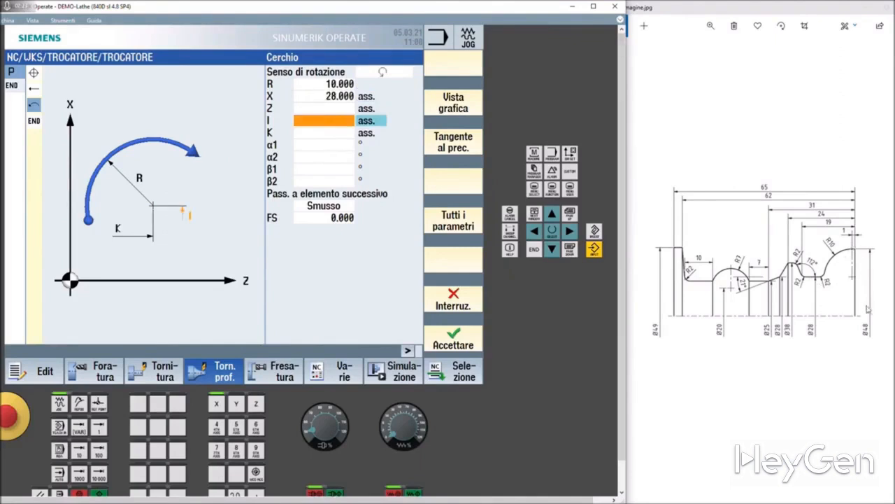
pyautogui.write('28')
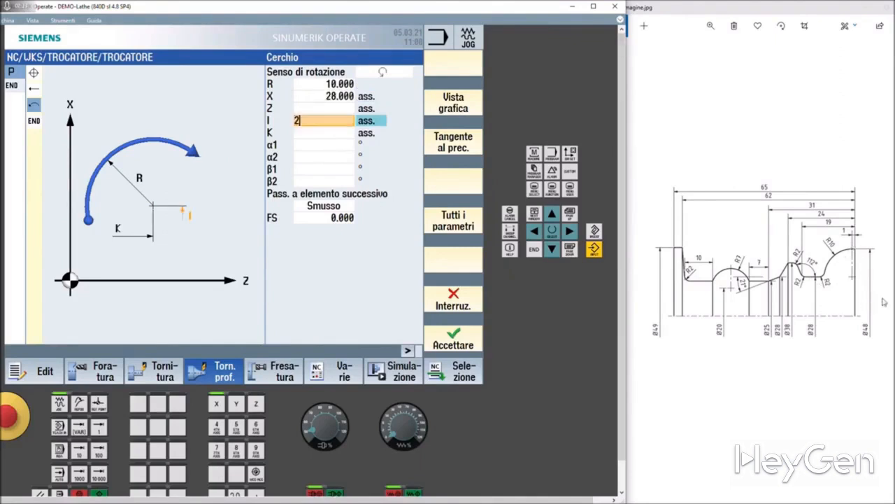
pyautogui.press('Return')
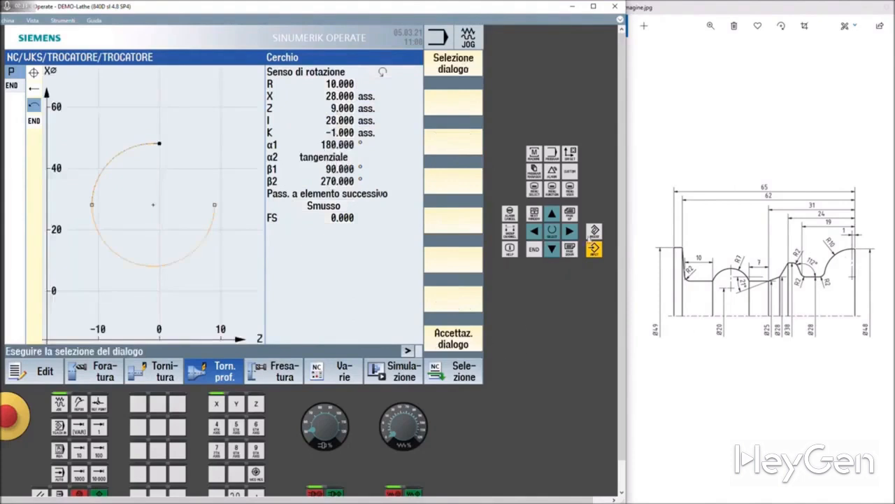
pyautogui.click(450, 70)
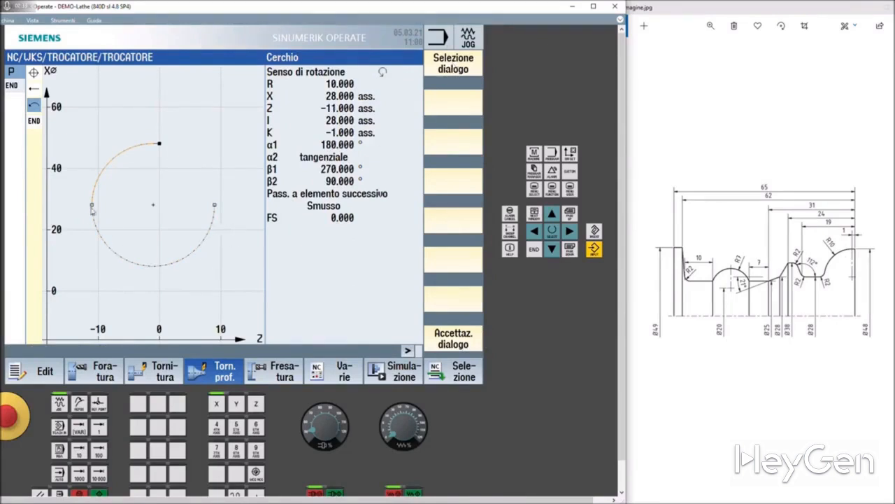
pyautogui.click(454, 342)
# Set the arc's transition to the next element to Raggio with R 2 and accept the arc
pyautogui.click(336, 205)
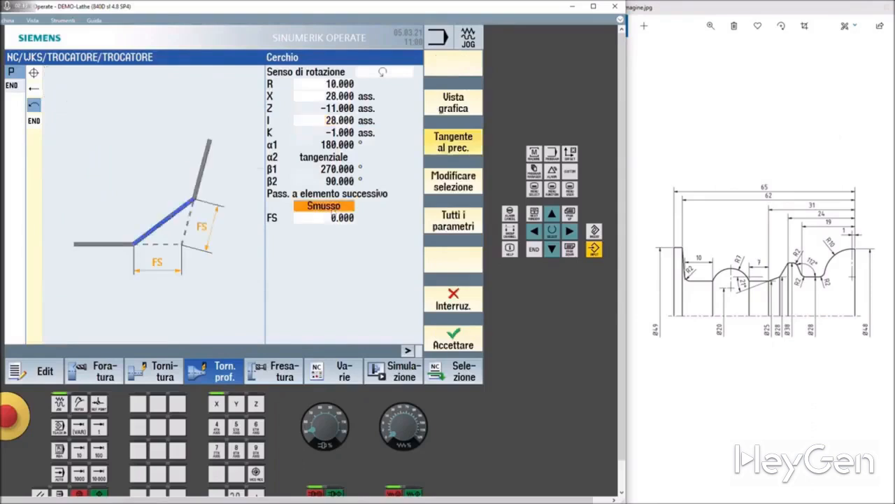
pyautogui.click(333, 210)
pyautogui.click(332, 233)
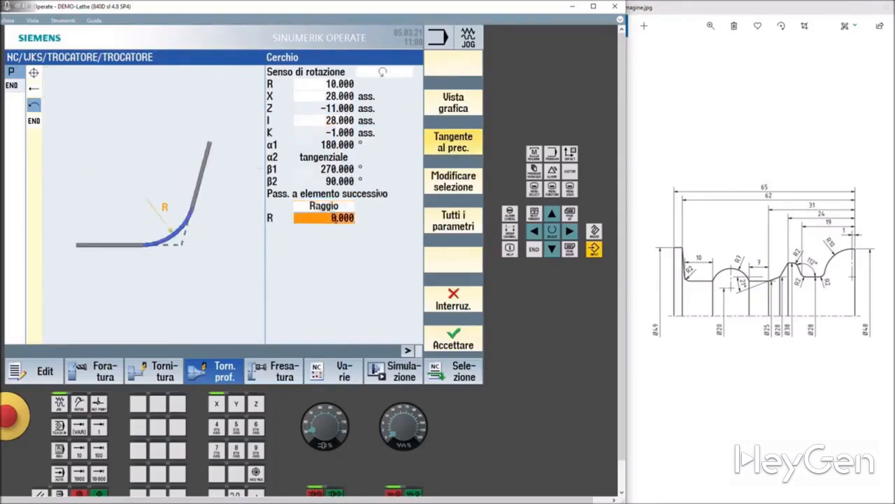
pyautogui.write('2')
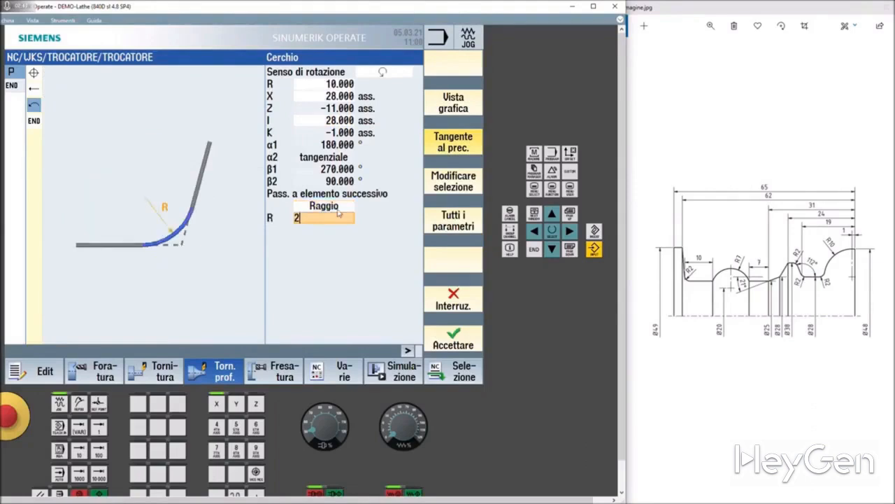
pyautogui.click(461, 336)
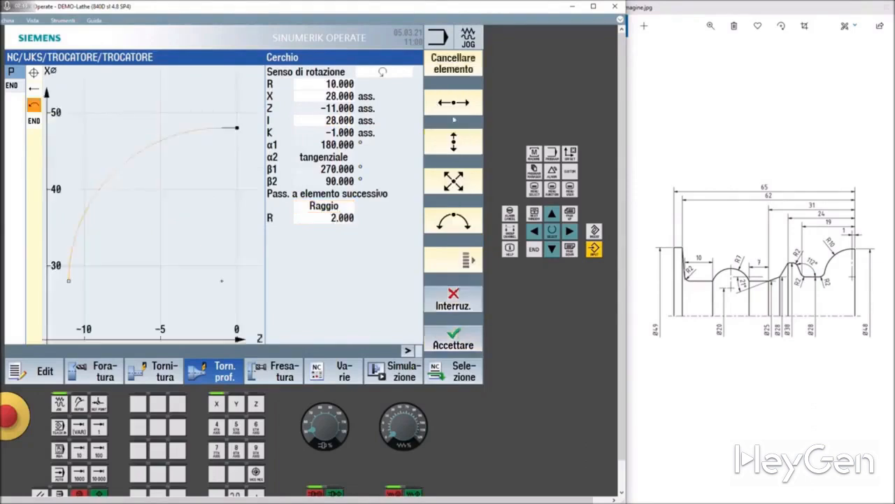
# Add a straight Z line to absolute Z -19 with a Raggio transition of R 2 to the next element, and accept it
pyautogui.click(453, 105)
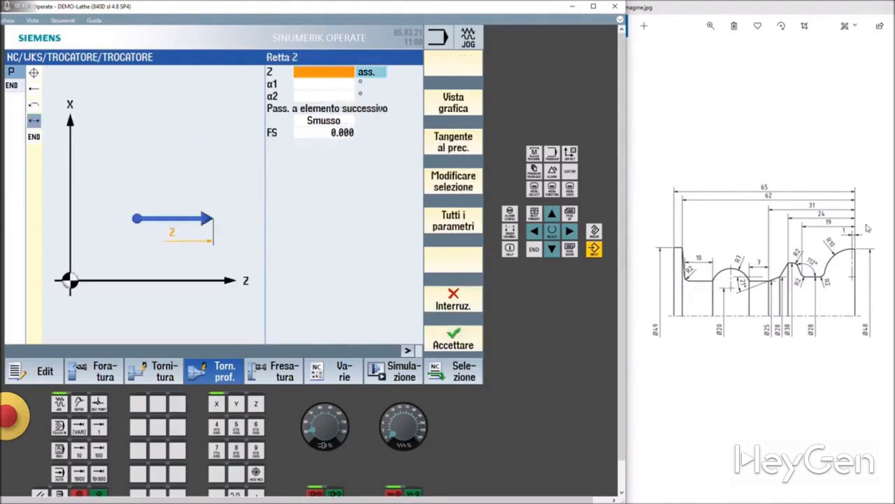
pyautogui.click(338, 71)
pyautogui.write('-19')
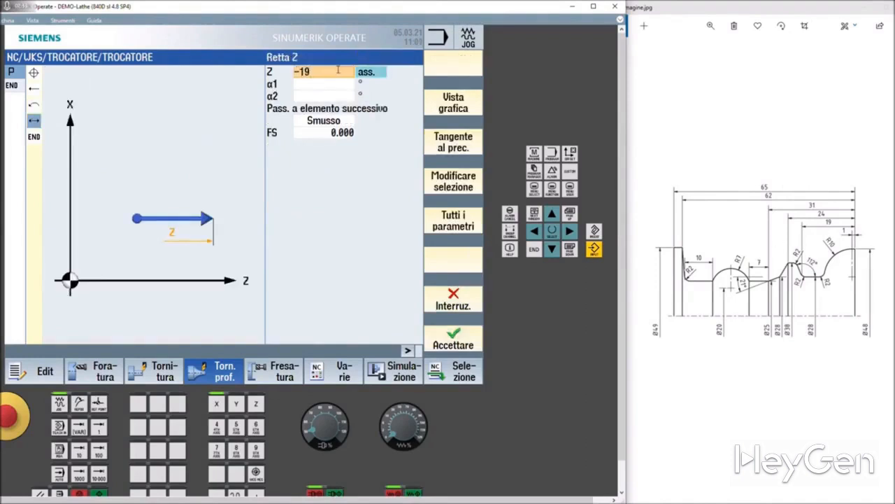
pyautogui.click(341, 120)
pyautogui.click(328, 125)
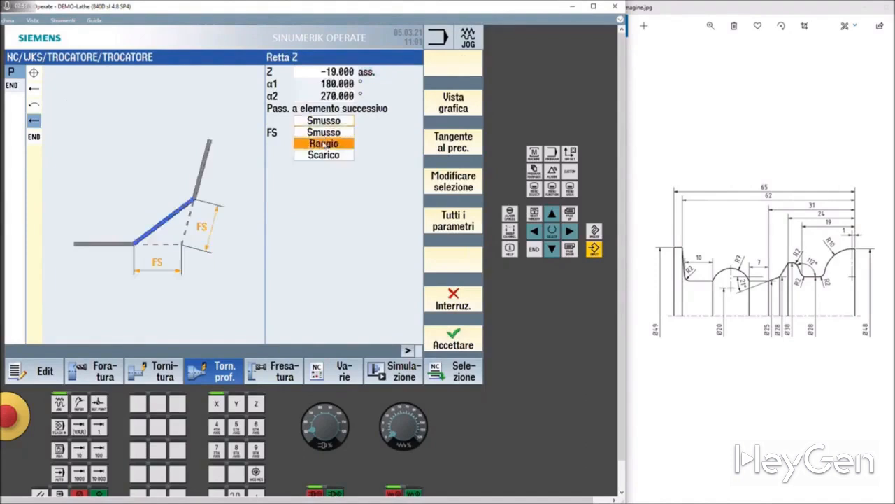
pyautogui.click(323, 143)
pyautogui.click(324, 133)
pyautogui.write('2')
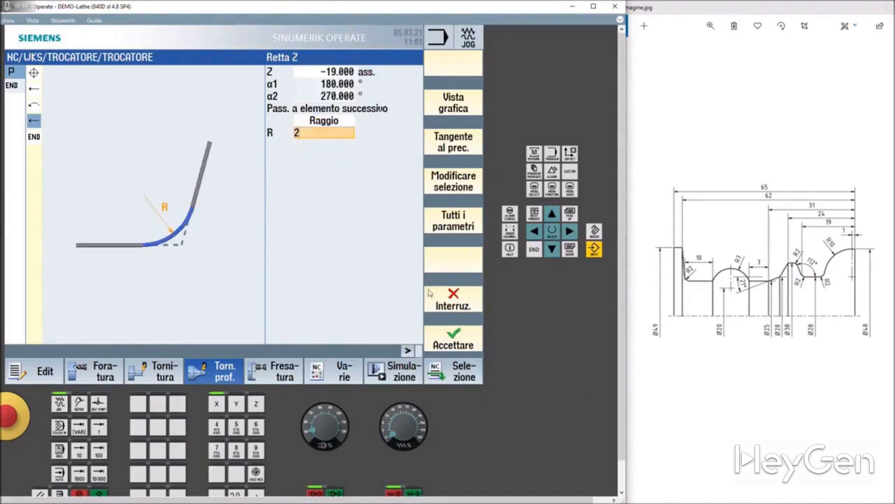
pyautogui.click(345, 122)
pyautogui.click(456, 334)
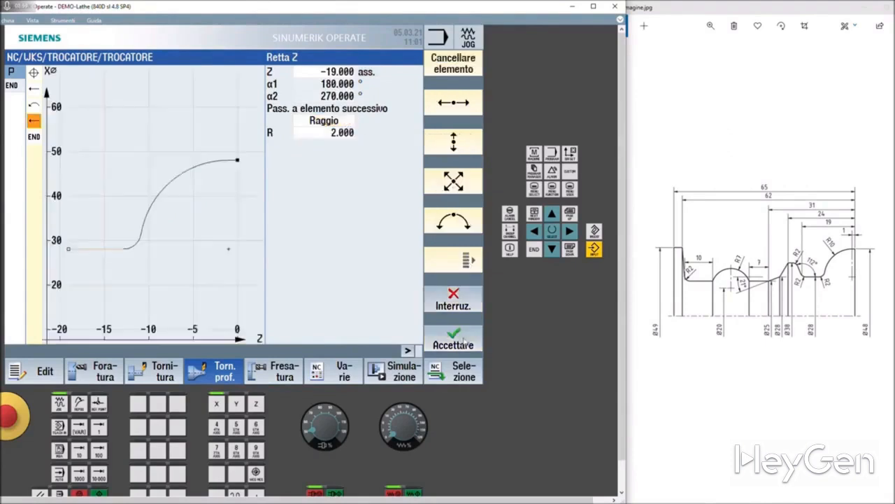
# Add an oblique ZX line after the Z -19 line, with angle α1 112° and absolute end point X 38
pyautogui.click(459, 189)
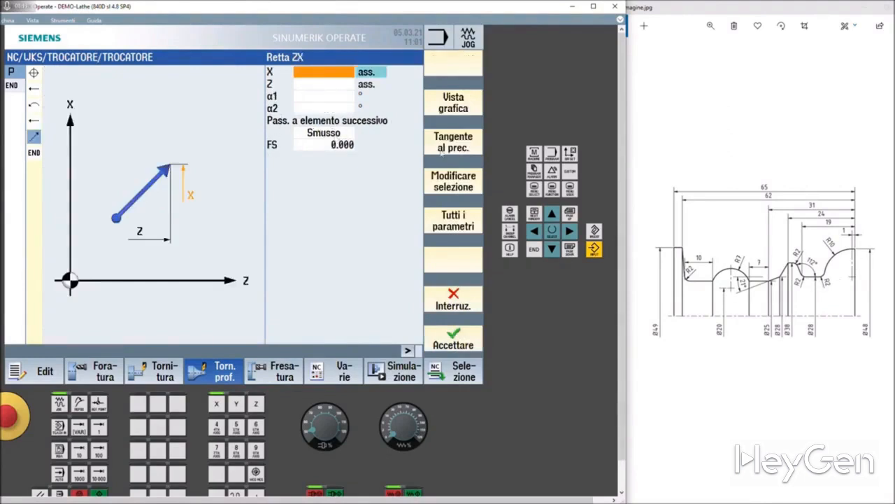
pyautogui.click(306, 96)
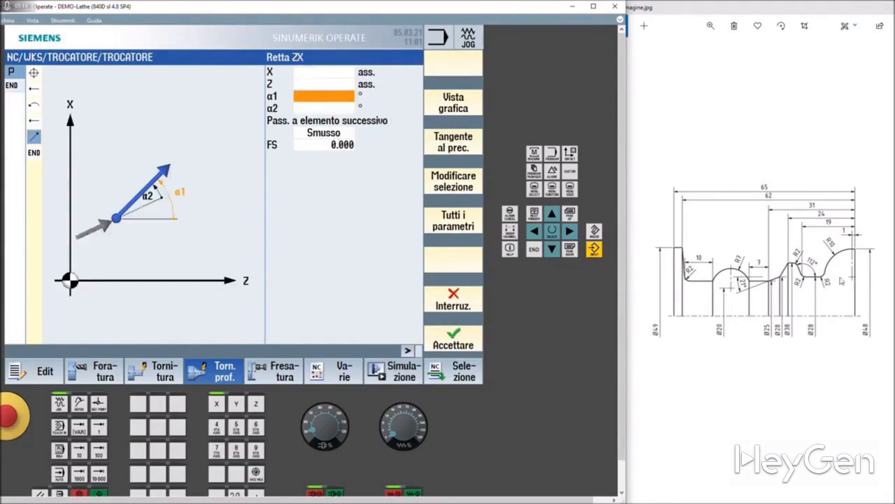
pyautogui.write('112')
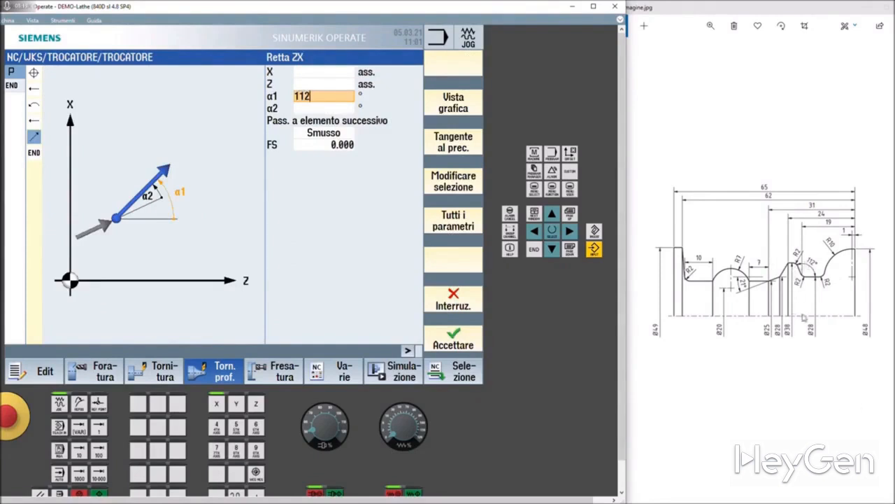
pyautogui.click(326, 73)
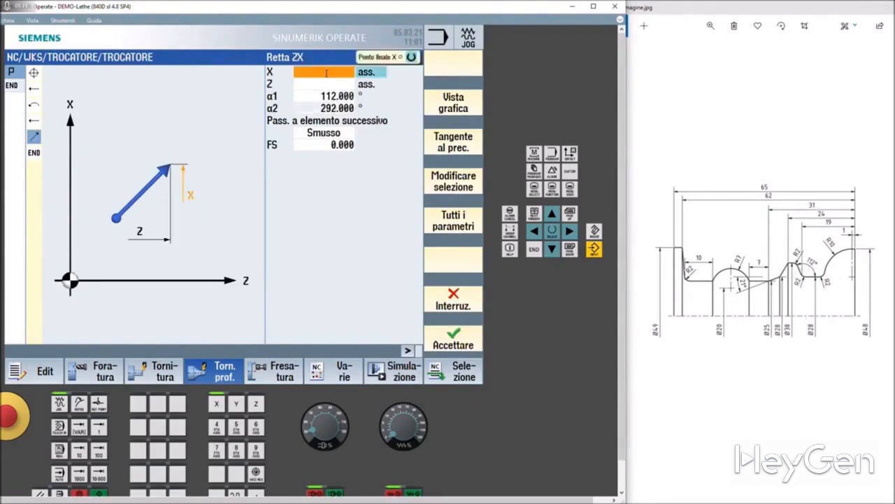
pyautogui.write('38')
# Set the oblique line's transition to the next element to Raggio with R 2 and accept the line
pyautogui.click(344, 136)
pyautogui.click(330, 137)
pyautogui.click(324, 155)
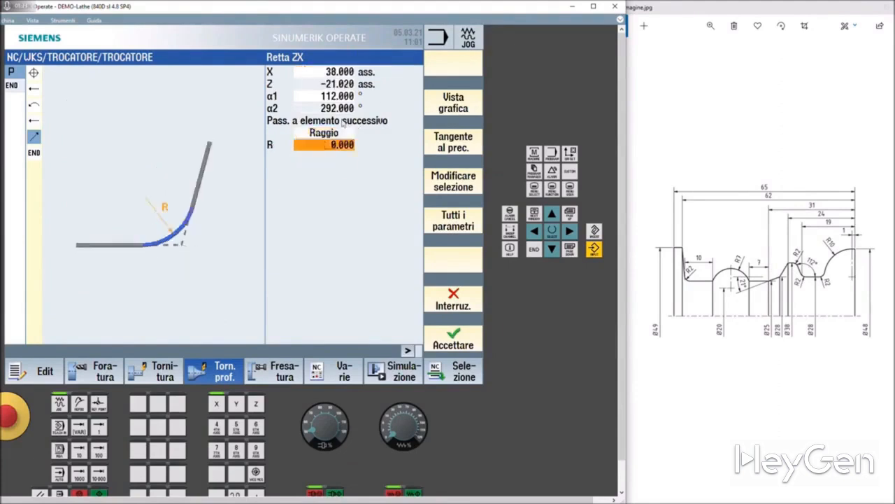
pyautogui.press('BackSpace')
pyautogui.write('2')
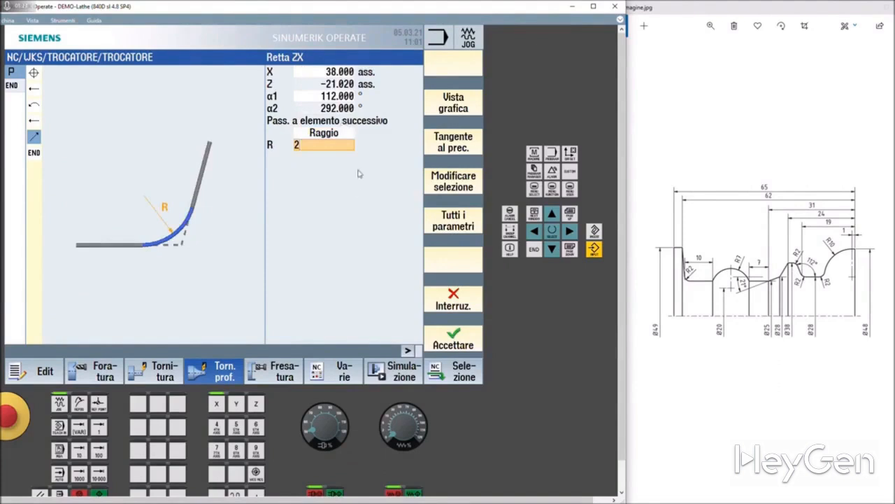
pyautogui.click(326, 106)
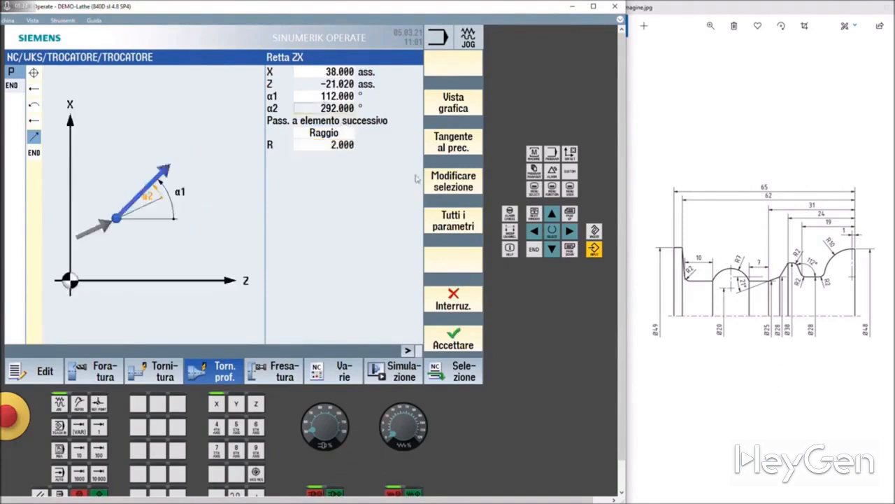
pyautogui.click(468, 333)
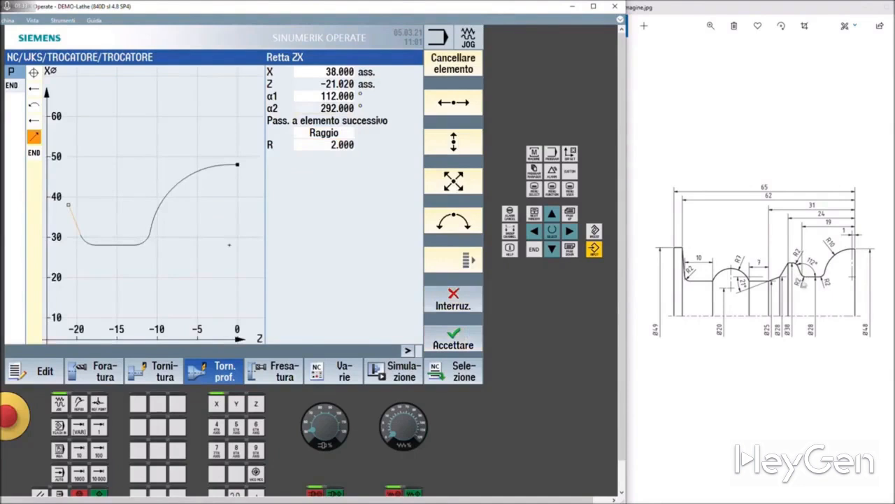
# Add a straight Z line to absolute Z -24 without a transition radius and accept it
pyautogui.click(452, 103)
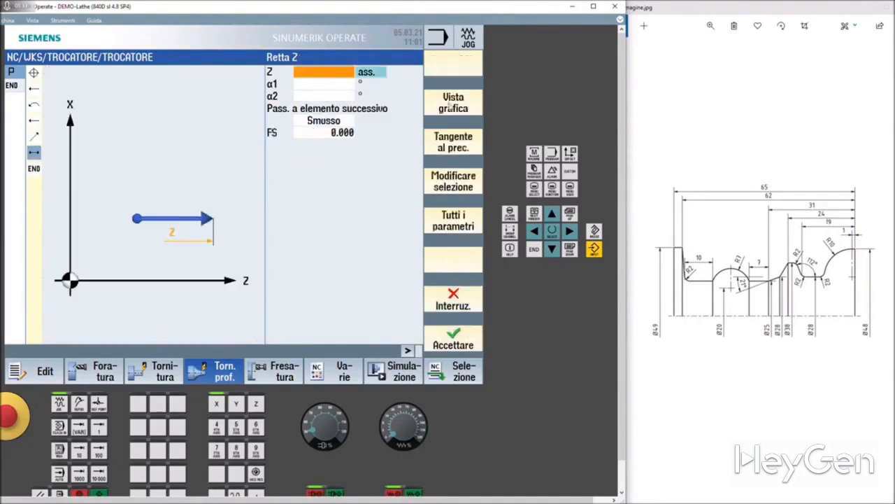
pyautogui.click(344, 70)
pyautogui.write('-')
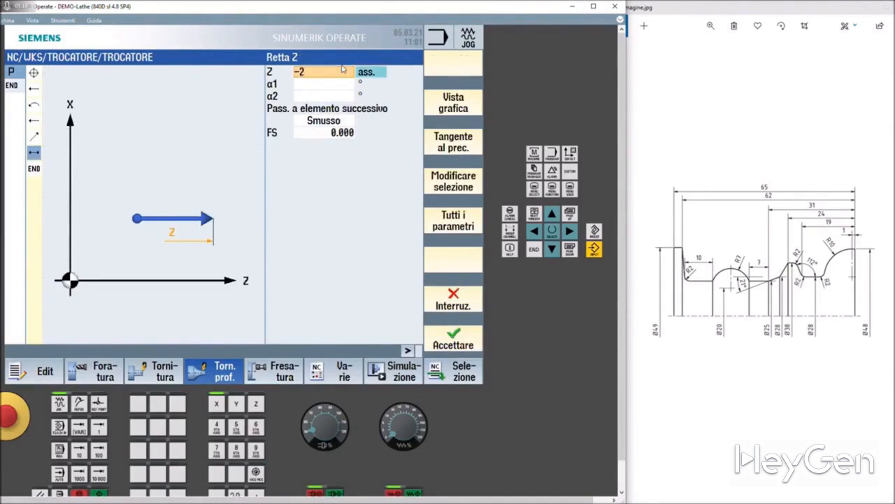
pyautogui.write('24')
pyautogui.press('Return')
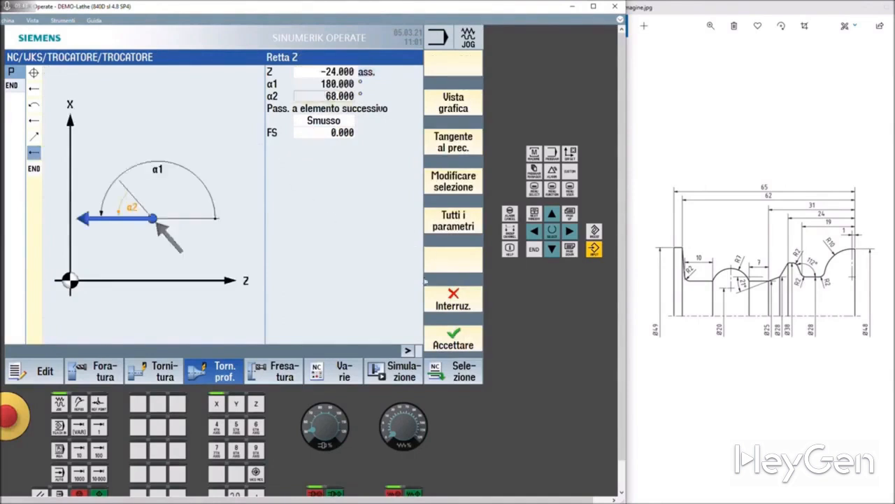
pyautogui.click(467, 334)
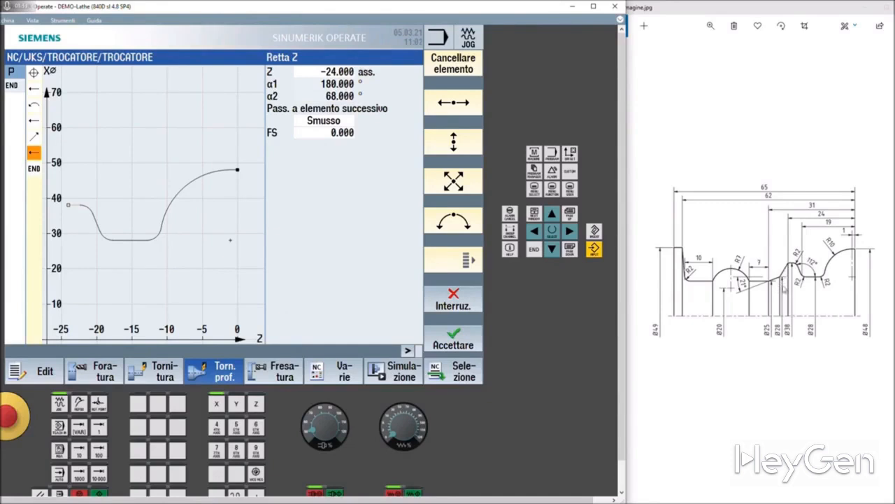
# Add an oblique ZX line to absolute X 28, leaving Z and the angles empty, and accept it
pyautogui.click(466, 190)
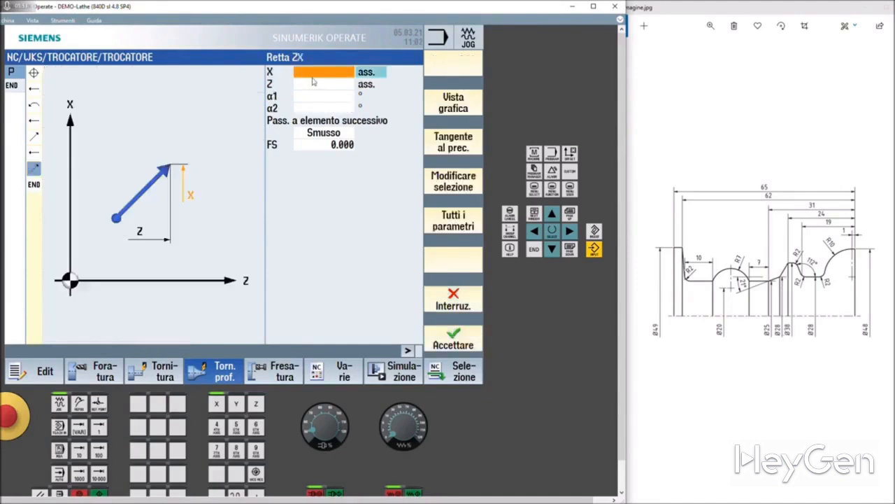
pyautogui.write('28')
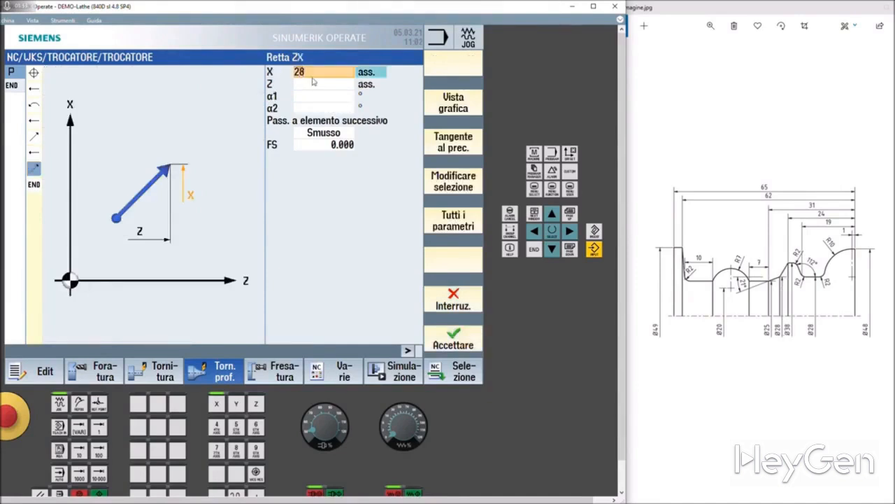
pyautogui.click(326, 98)
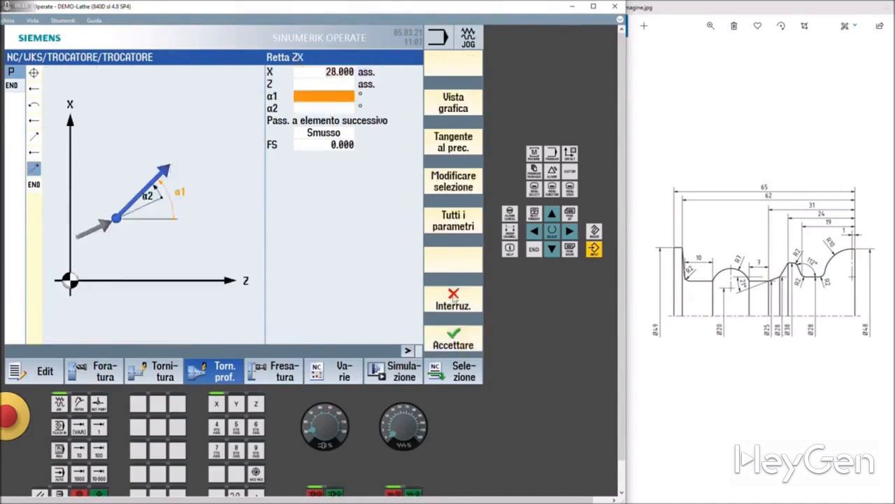
pyautogui.click(459, 333)
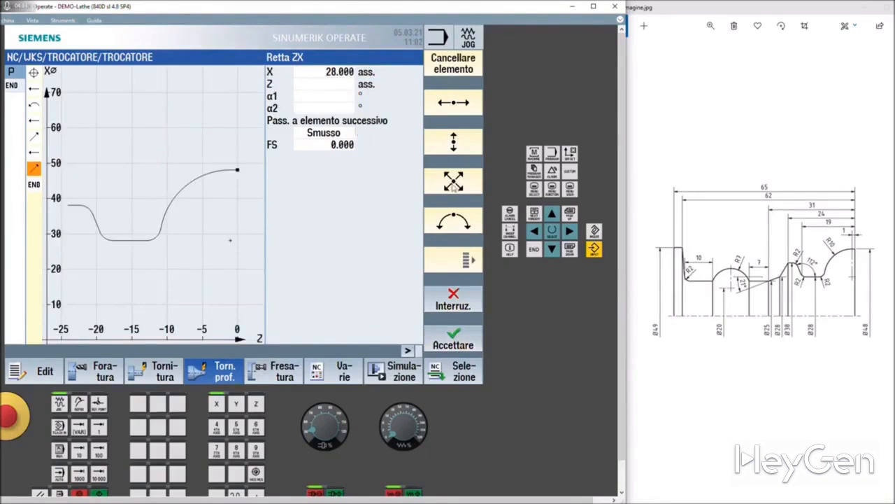
# Add a second oblique ZX line to absolute X 25 and Z -31 with angle α1 201°, and accept it
pyautogui.click(453, 181)
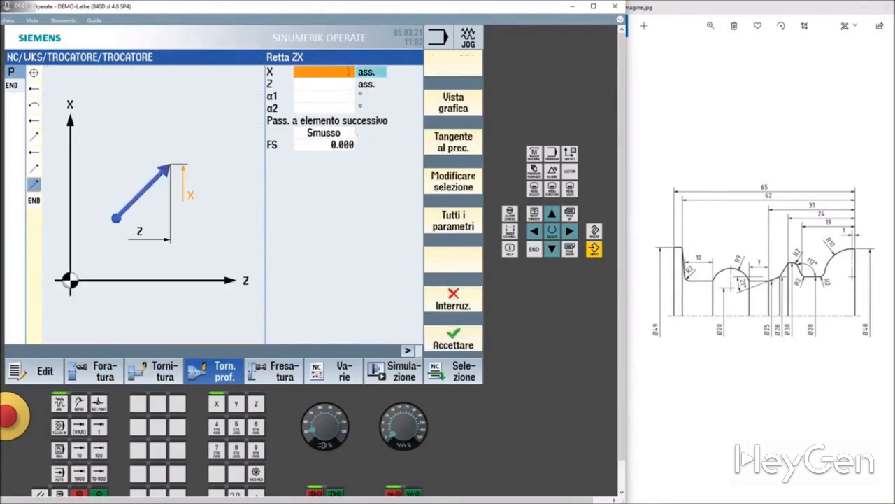
pyautogui.write('25')
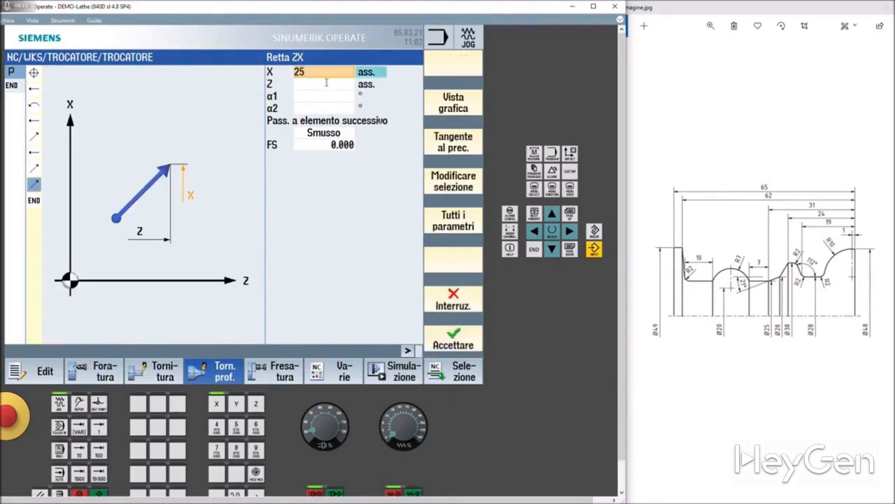
pyautogui.press('Return')
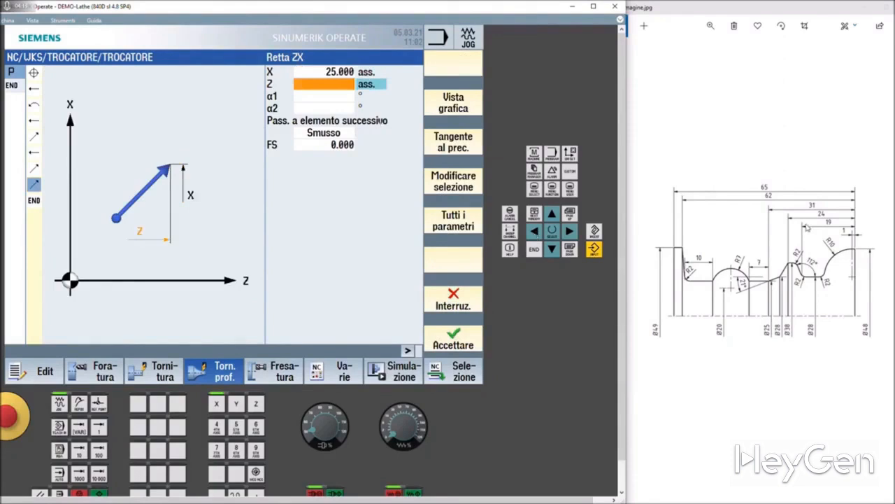
pyautogui.write('-31')
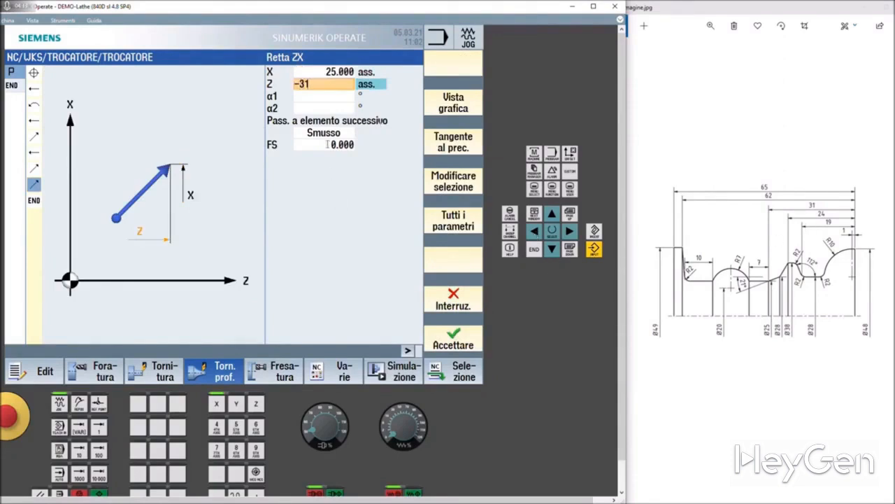
pyautogui.press('Return')
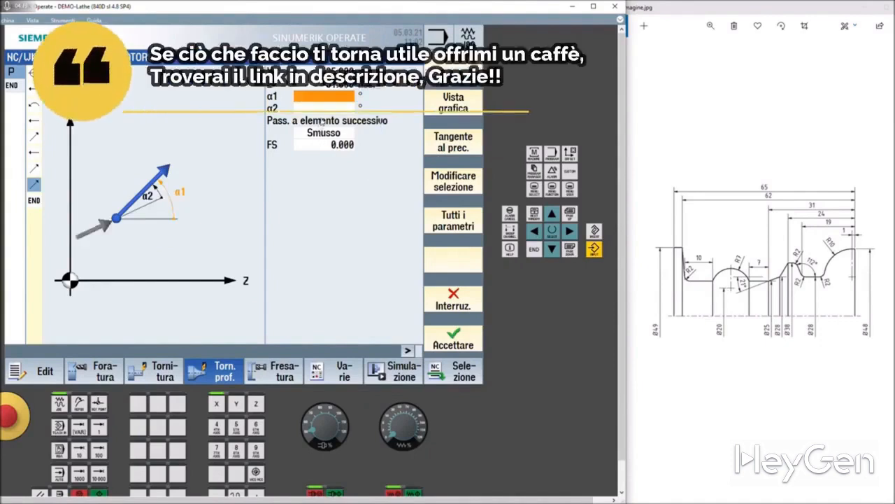
pyautogui.write('201')
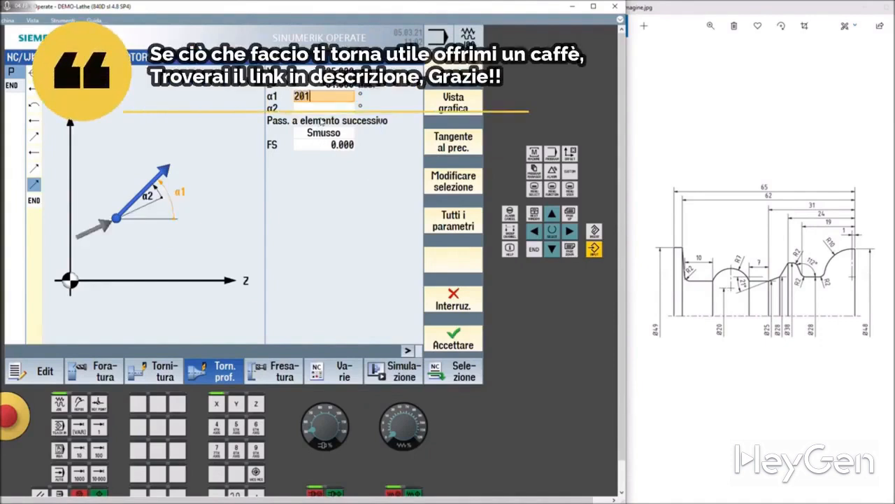
pyautogui.press('Return')
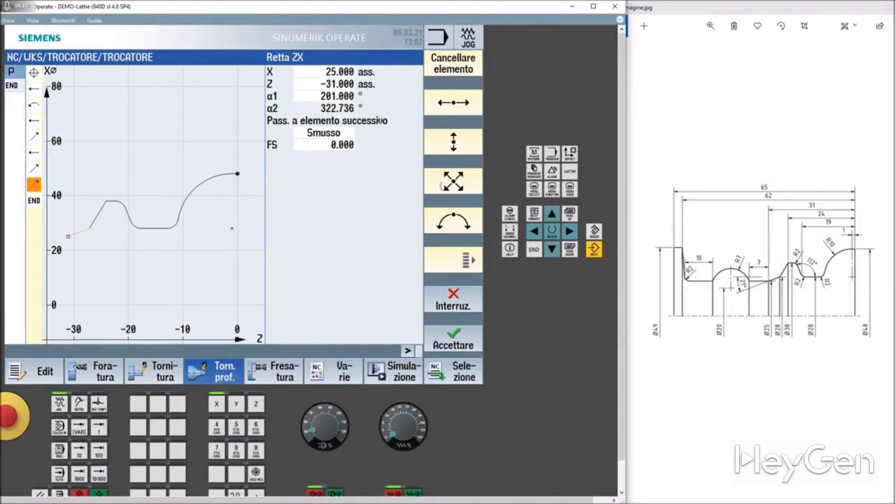
# Add a straight Z line with an incremental length of Z -7 and accept it
pyautogui.click(464, 102)
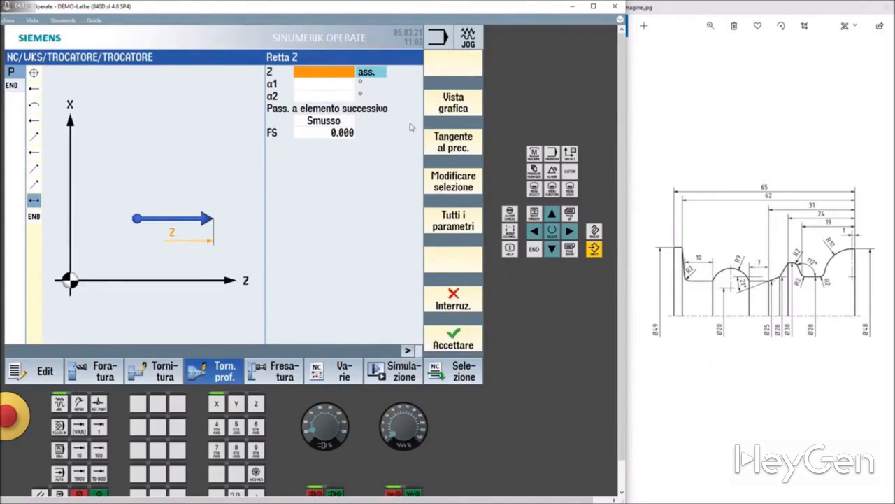
pyautogui.click(368, 74)
pyautogui.click(324, 72)
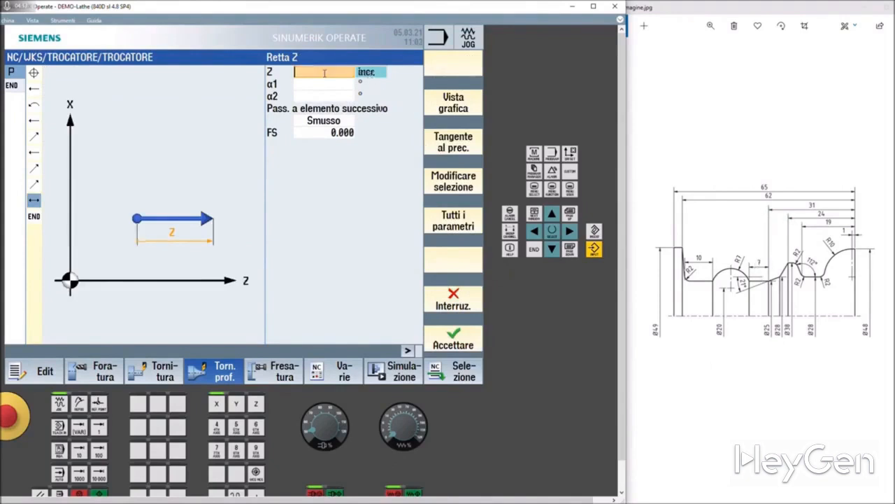
pyautogui.write('-7')
pyautogui.press('Return')
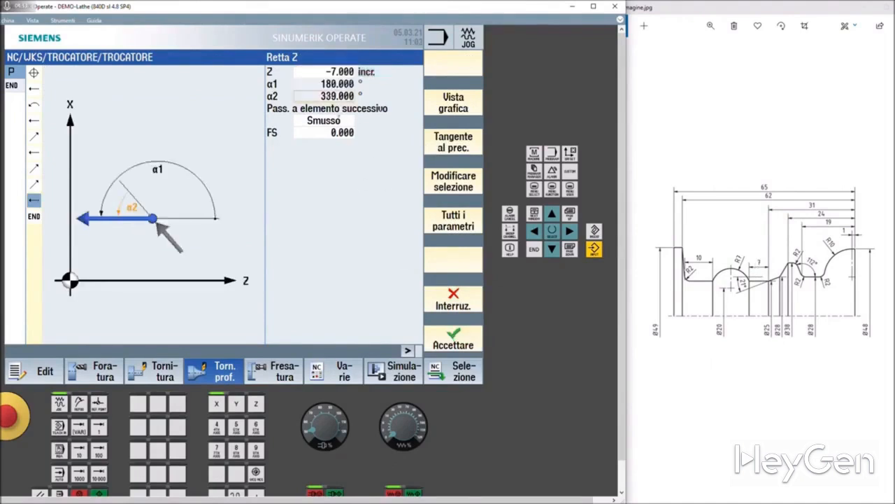
pyautogui.click(452, 343)
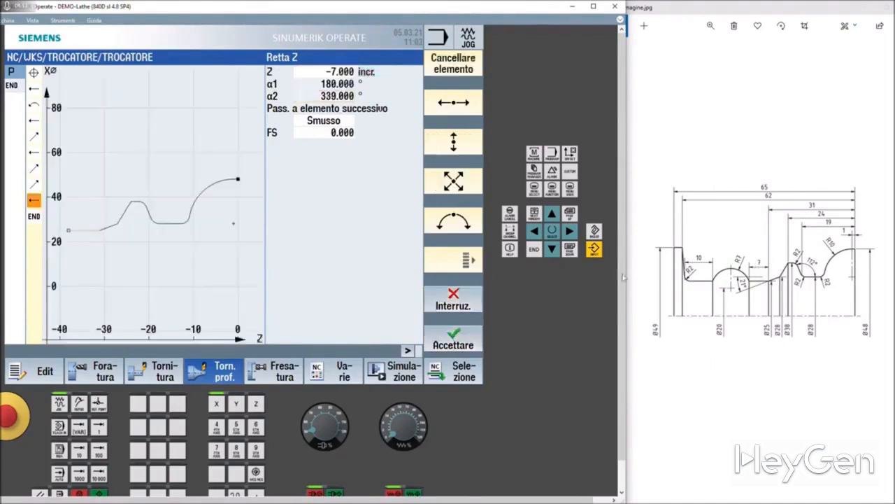
# Add a counterclockwise arc to the contour with radius 7, absolute end point X 25 and absolute centre I 20, leaving Z and K empty
pyautogui.click(459, 226)
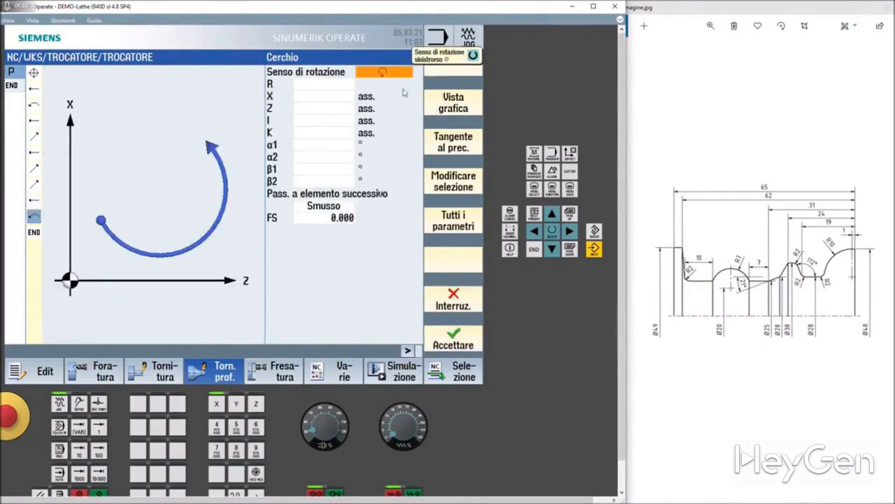
pyautogui.click(315, 84)
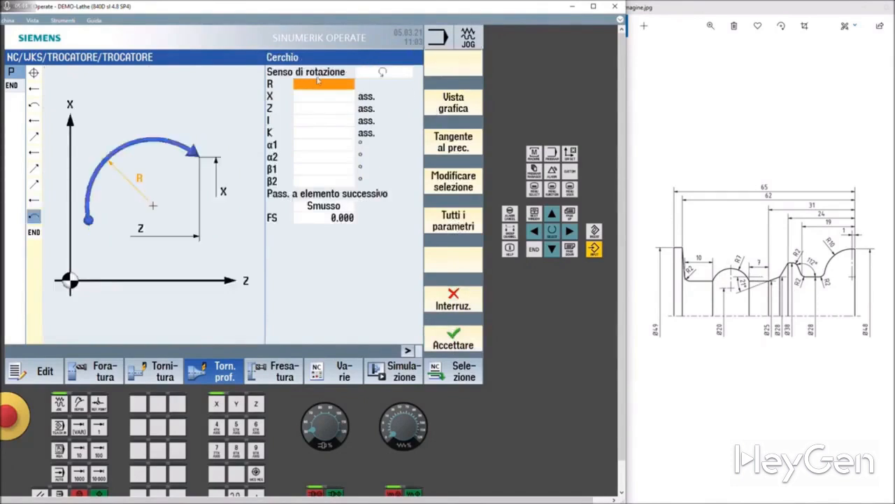
pyautogui.write('7')
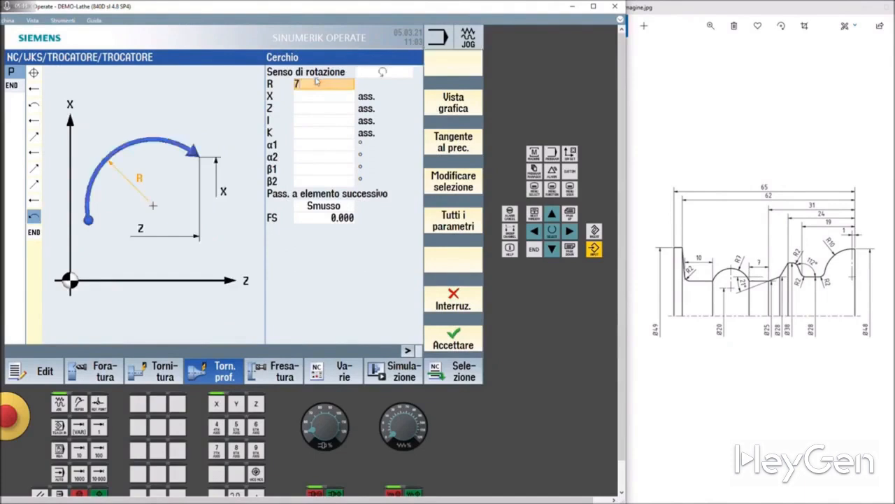
pyautogui.click(314, 98)
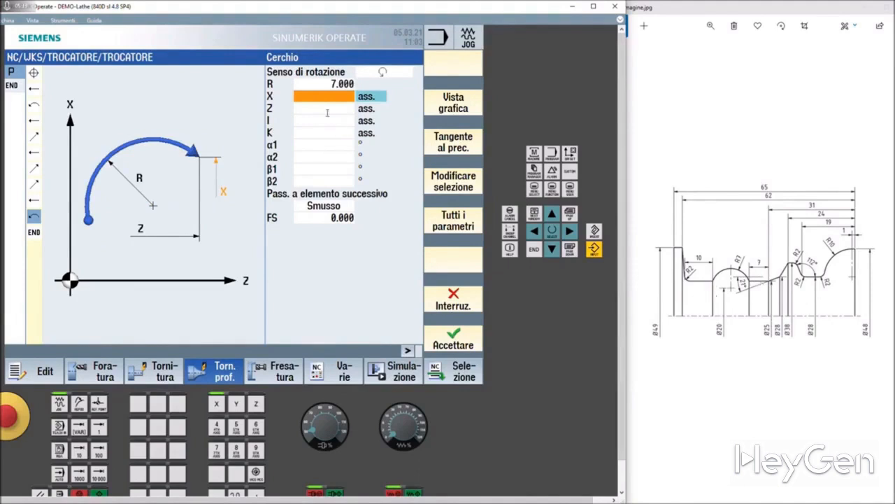
pyautogui.write('25')
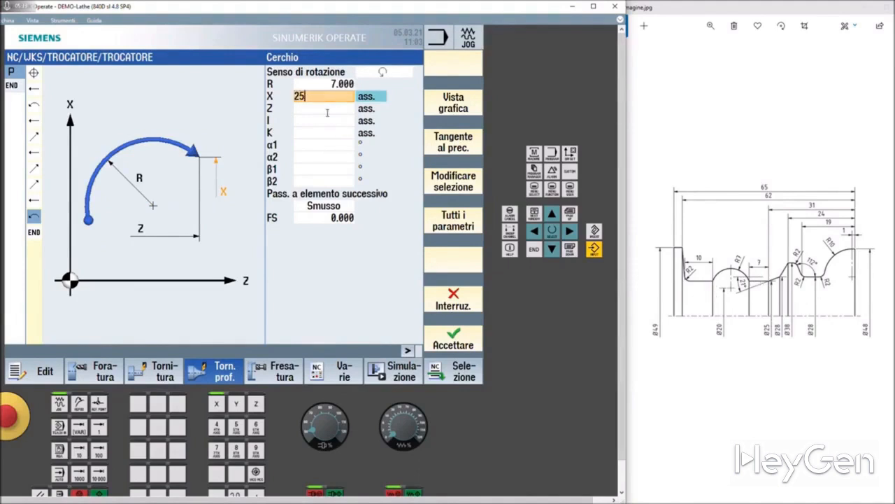
pyautogui.click(327, 109)
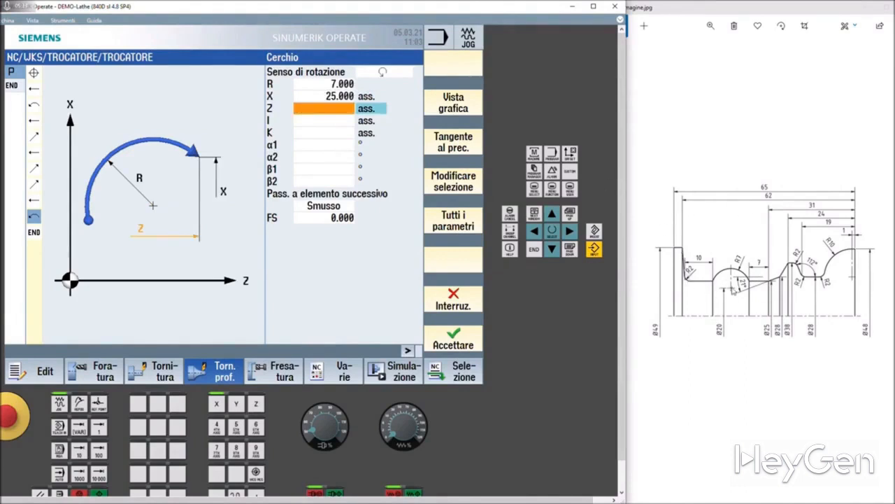
pyautogui.click(326, 122)
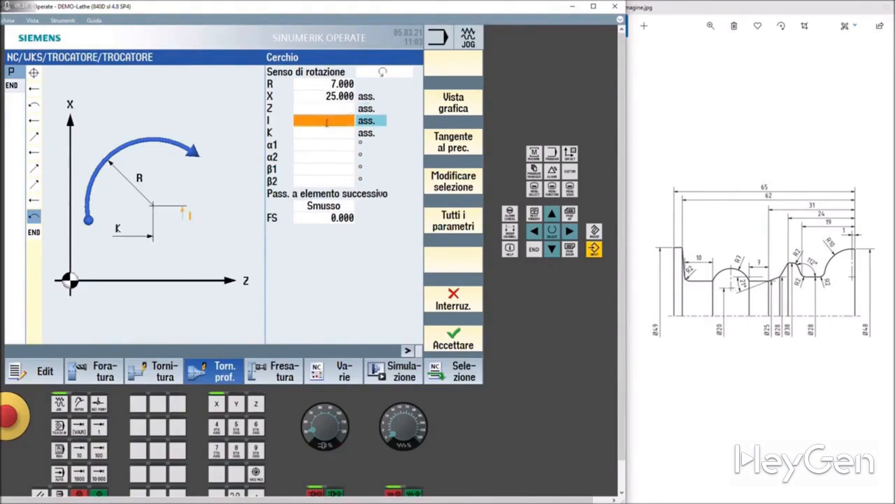
pyautogui.write('20')
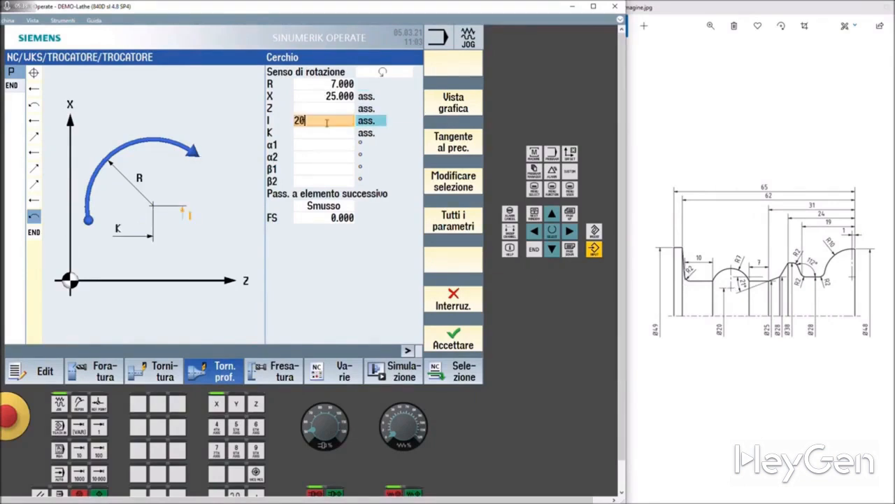
pyautogui.press('Return')
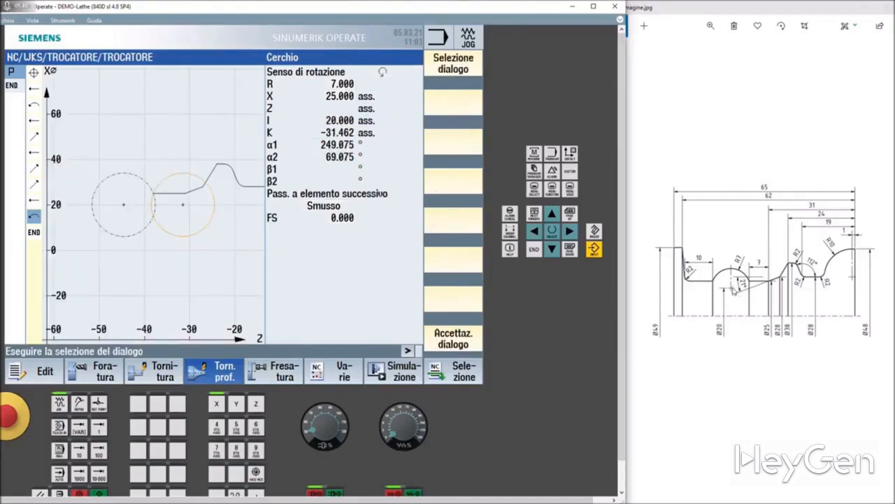
# Choose the arc solution with centre K -44.538 and end point Z -51.077, and accept the element
pyautogui.click(455, 75)
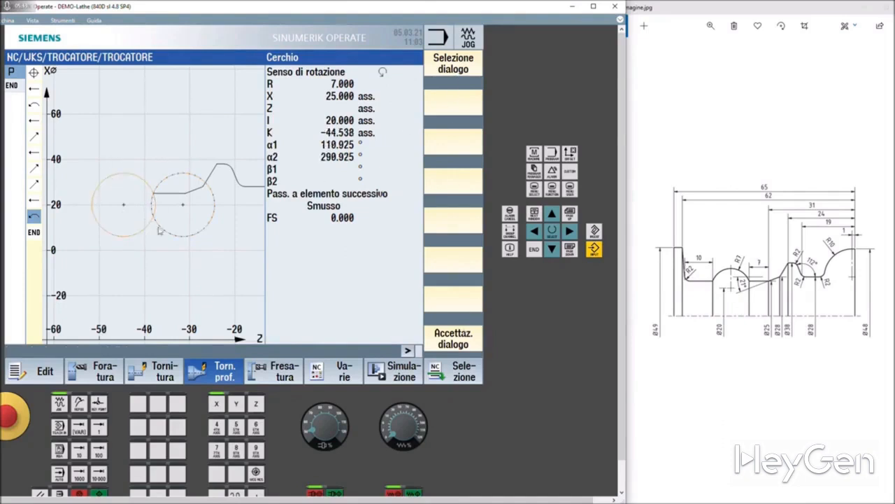
pyautogui.click(451, 343)
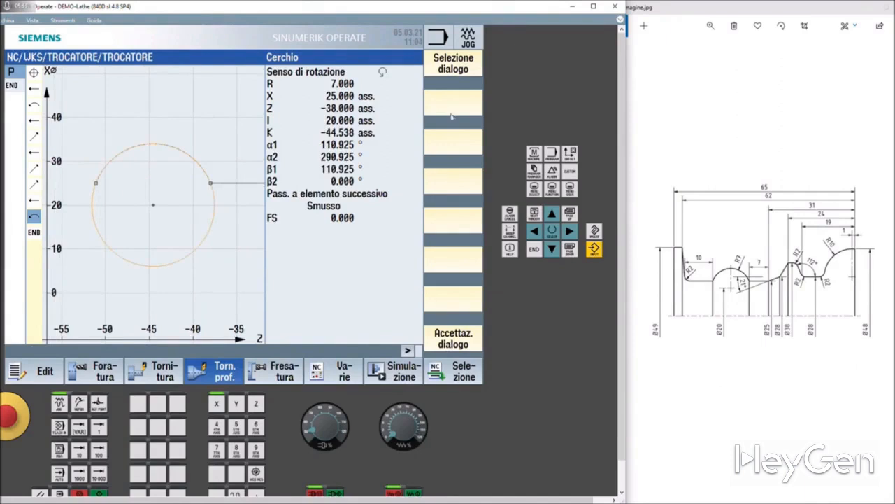
pyautogui.click(462, 70)
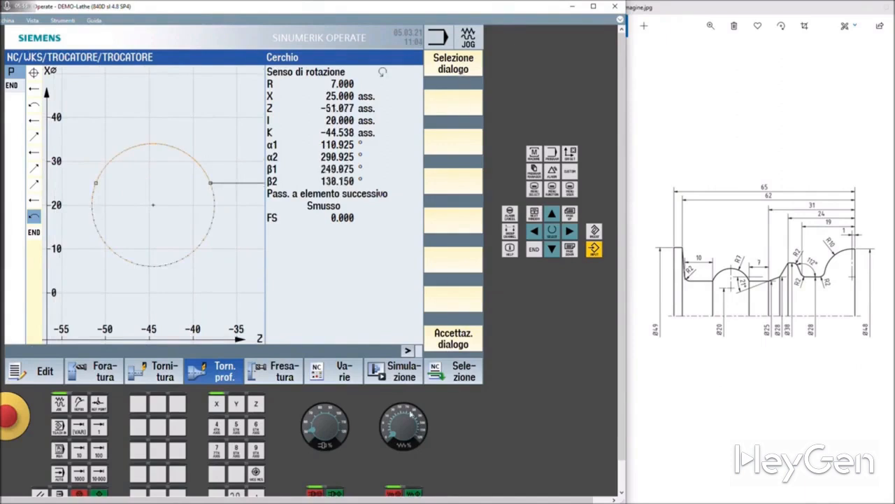
pyautogui.click(451, 343)
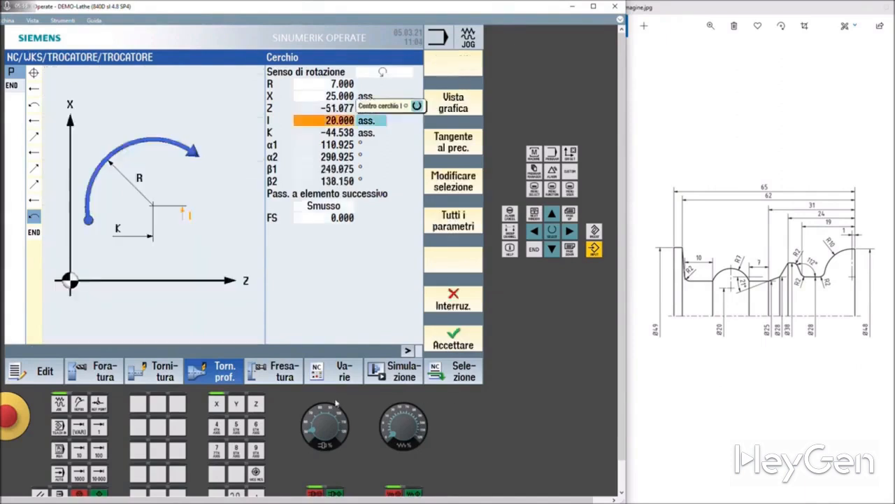
pyautogui.click(456, 343)
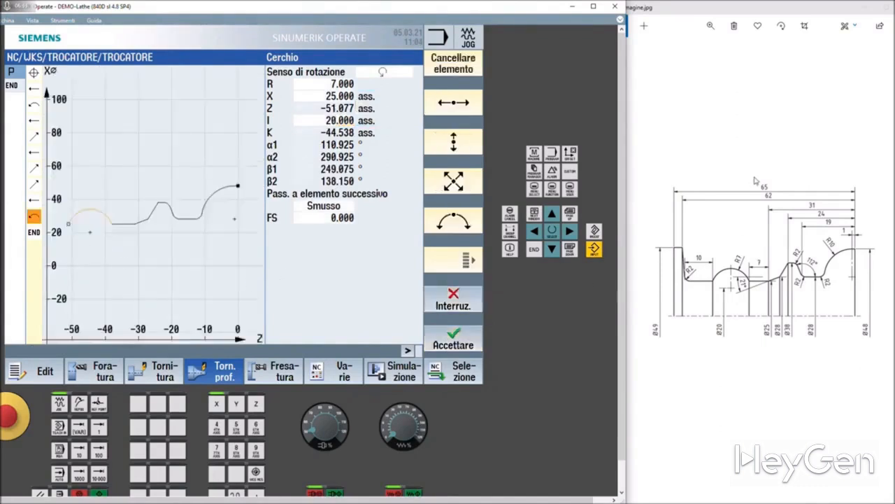
# Add a straight Z line with an incremental length of Z -10 and accept it
pyautogui.click(454, 105)
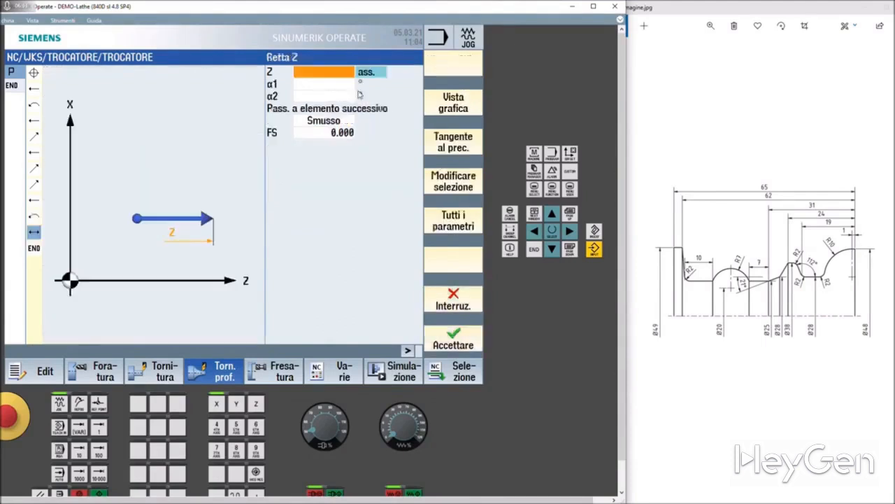
pyautogui.click(296, 73)
pyautogui.write('-10')
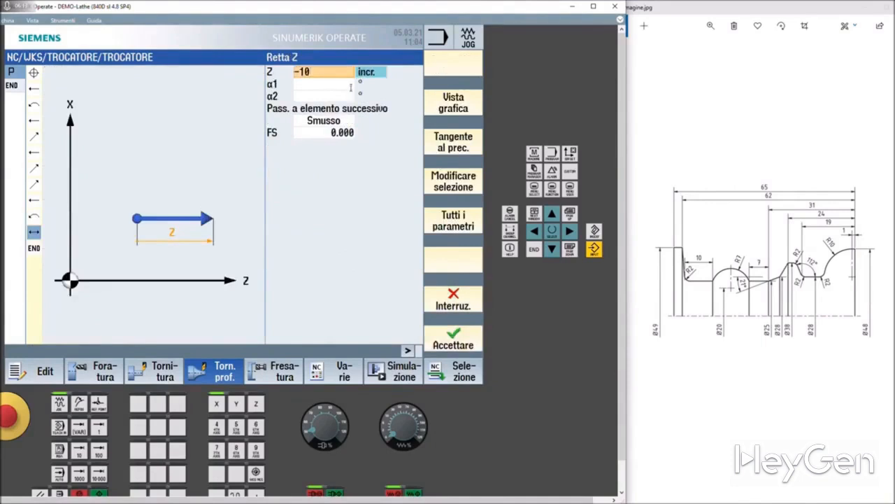
pyautogui.press('Return')
pyautogui.click(446, 334)
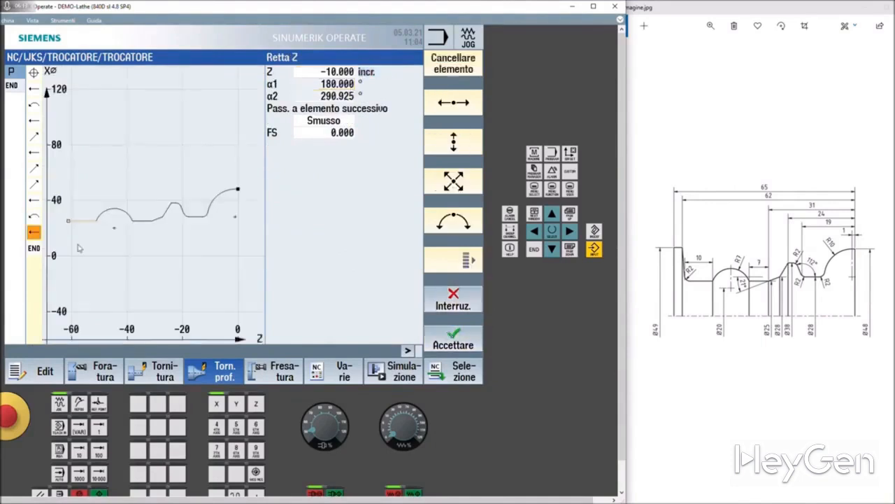
# Change the last Z line's transition to the next element to a radius of 2 and accept it
pyautogui.click(313, 122)
pyautogui.click(322, 134)
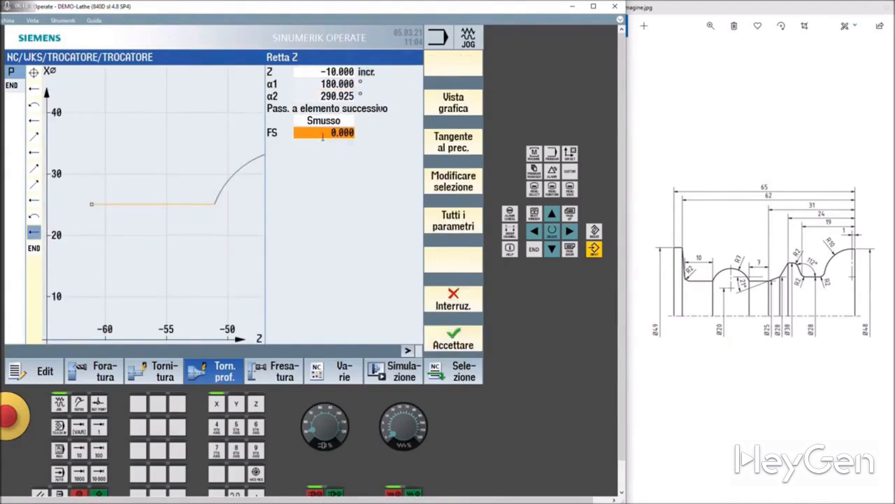
pyautogui.click(323, 120)
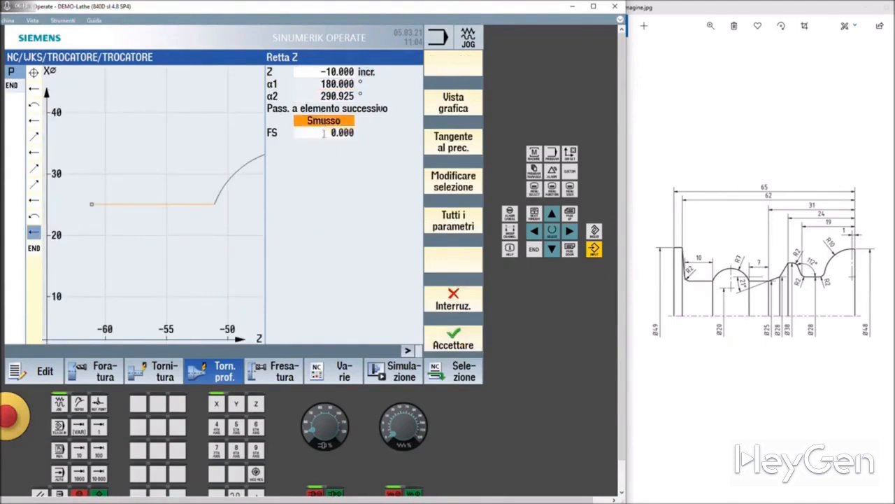
pyautogui.click(323, 121)
pyautogui.click(326, 135)
pyautogui.click(326, 133)
pyautogui.write('2')
pyautogui.click(461, 336)
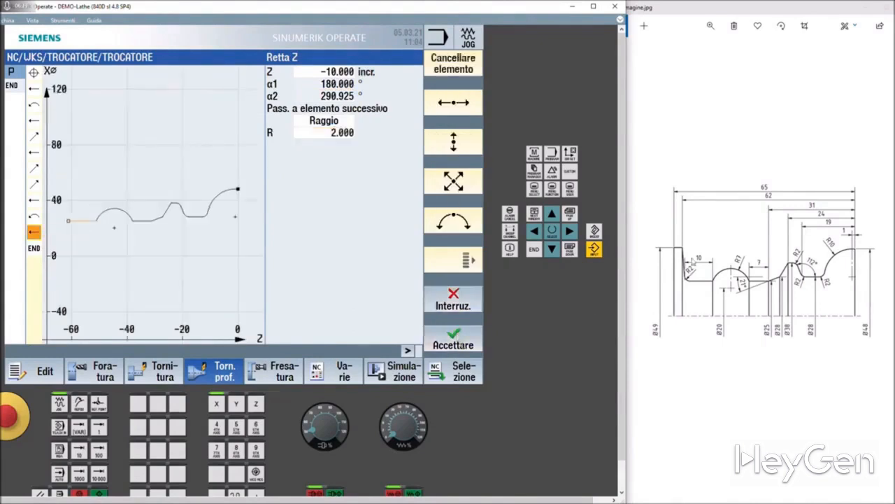
# Add an oblique ZX line to absolute X 49 and Z -62, and accept the element and the contour
pyautogui.click(445, 186)
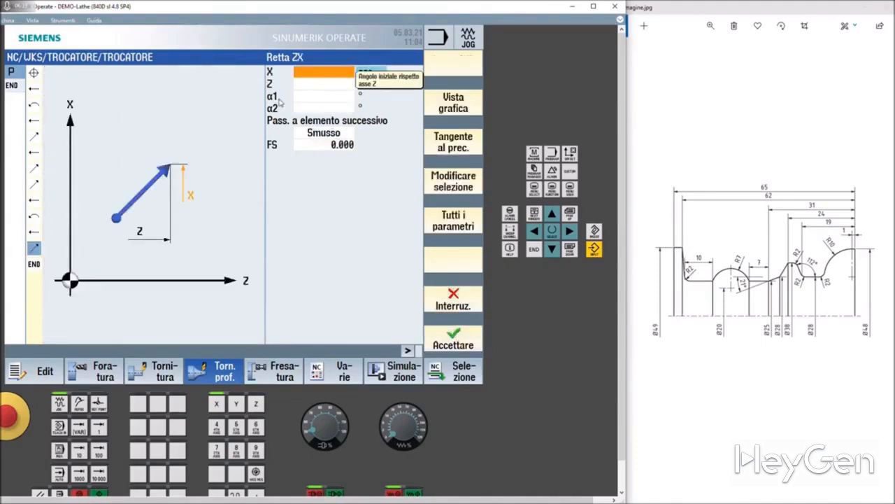
pyautogui.write('49')
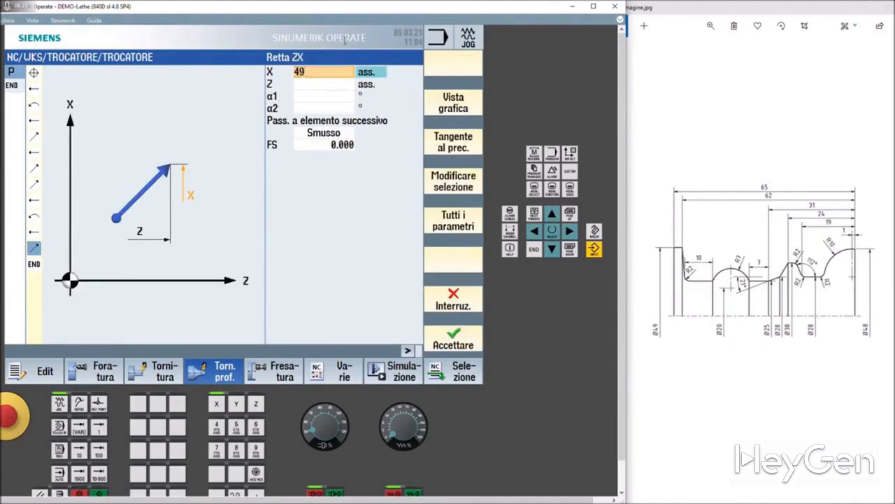
pyautogui.click(320, 86)
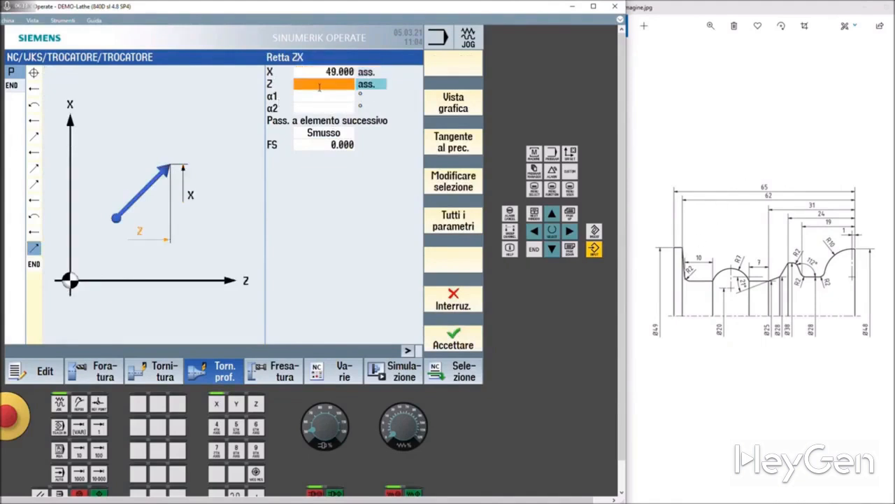
pyautogui.write('-62')
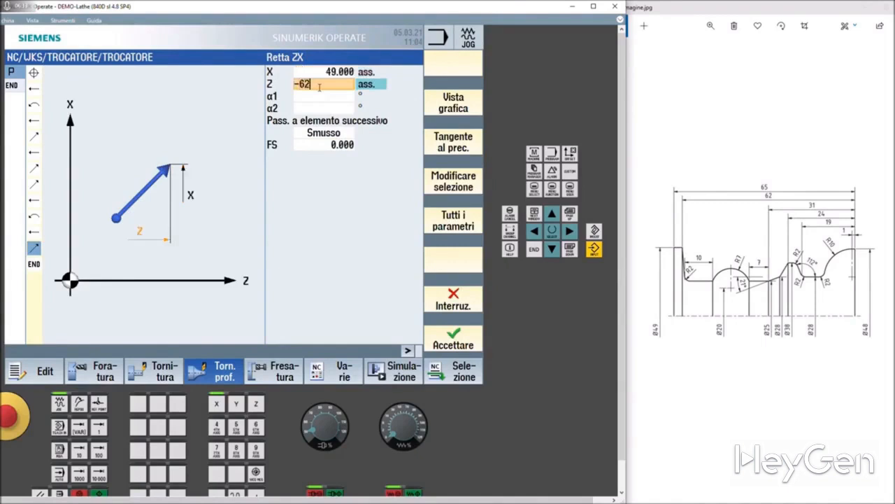
pyautogui.press('Return')
pyautogui.click(448, 331)
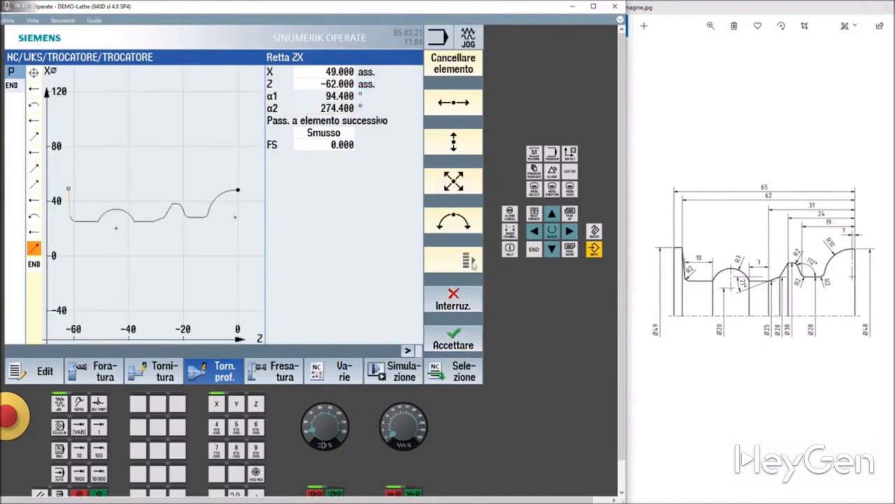
pyautogui.click(464, 347)
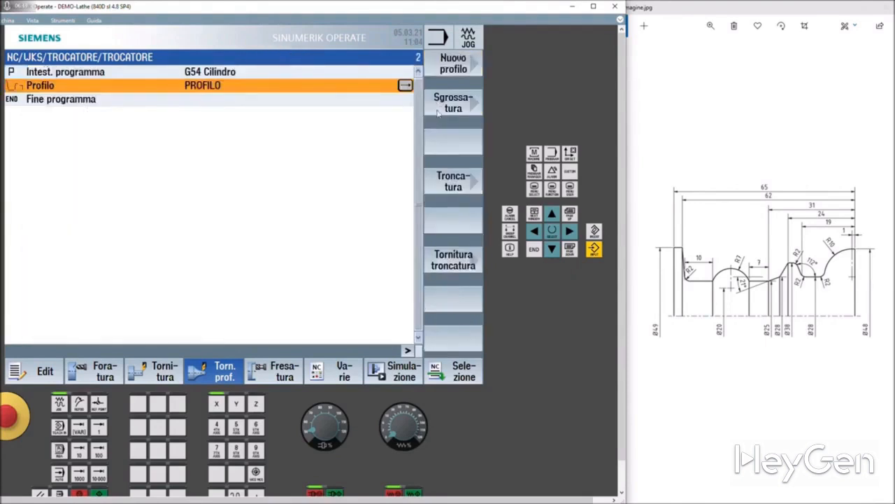
# Start a plunge turning cycle (Tornitura troncatura) for the contour and assign the tool PLUNGE_CUTTER_5 A
pyautogui.click(455, 265)
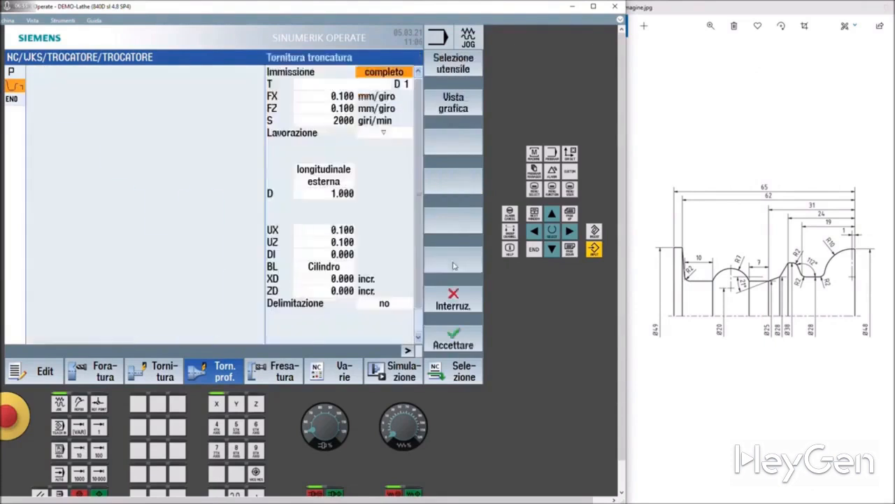
pyautogui.click(381, 84)
pyautogui.click(453, 69)
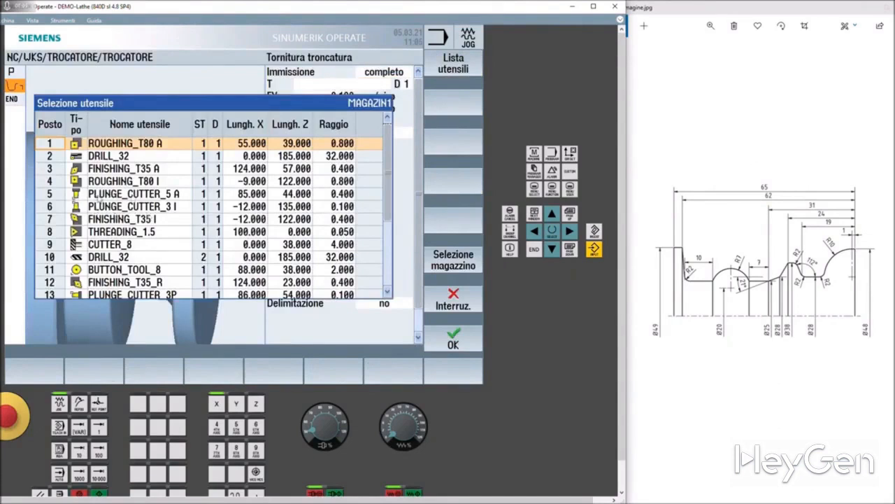
pyautogui.click(92, 195)
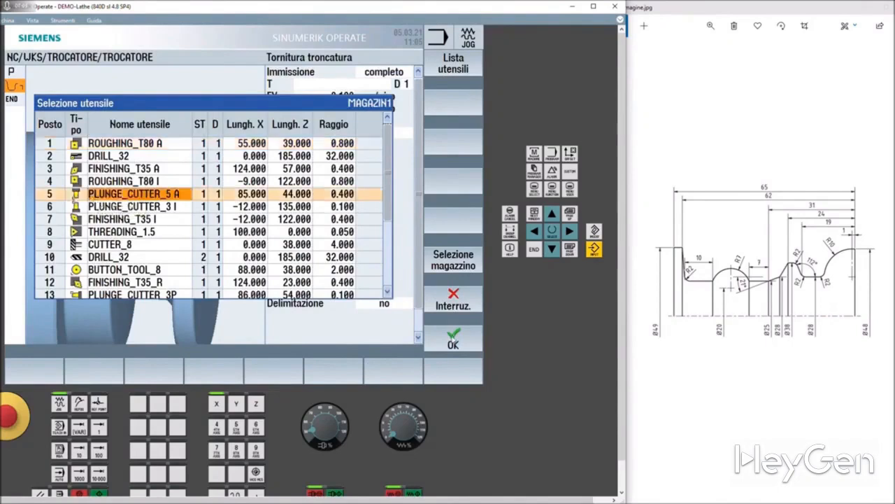
pyautogui.click(454, 340)
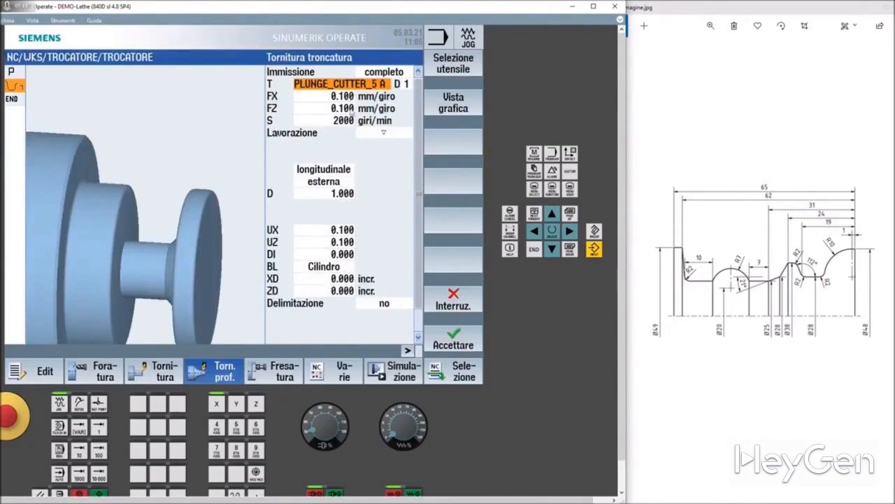
# Set the cycle's FZ feed to 0.2 mm/rev and specify a cutting speed V of 150 m/min instead of spindle revolutions
pyautogui.click(309, 95)
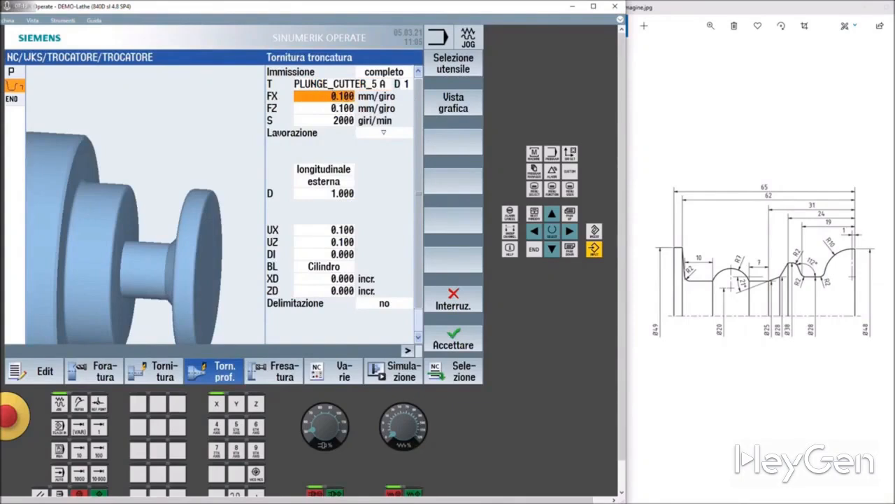
pyautogui.click(349, 107)
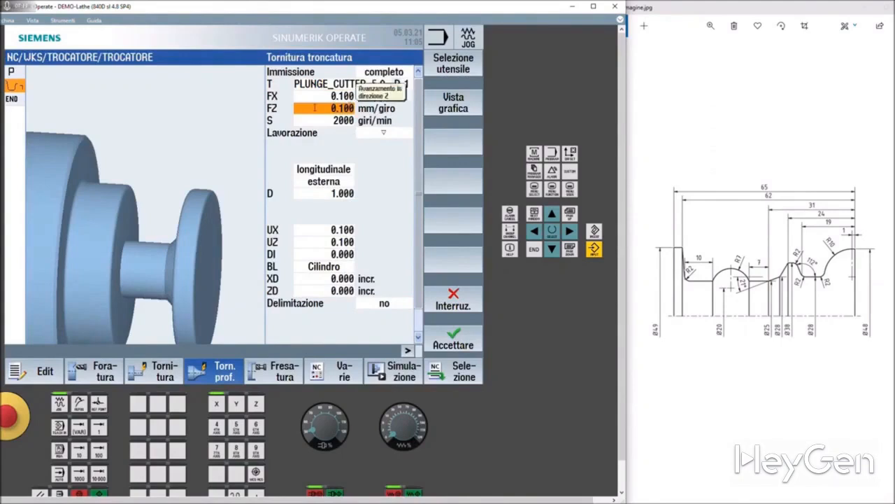
pyautogui.write('0.2')
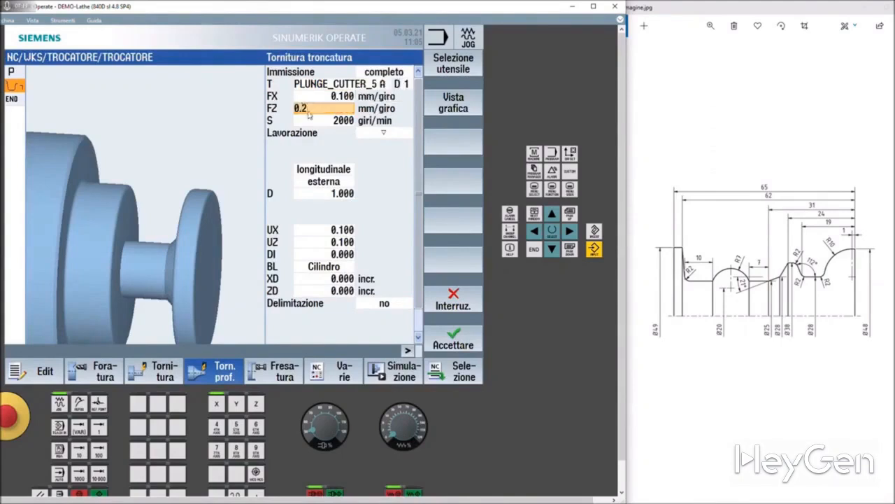
pyautogui.click(312, 119)
pyautogui.click(369, 121)
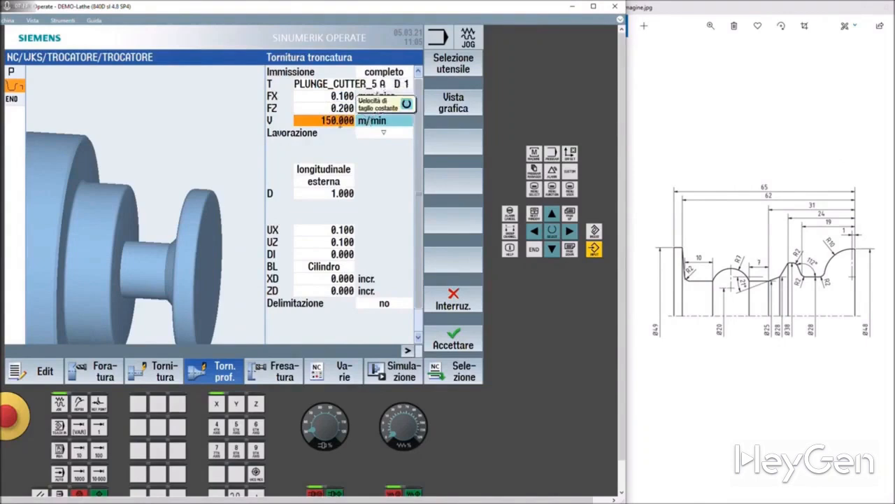
# Set the plunge turning cycle's machining type (Lavorazione) to finishing (▽▽▽)
pyautogui.click(376, 132)
pyautogui.click(376, 132)
pyautogui.click(383, 157)
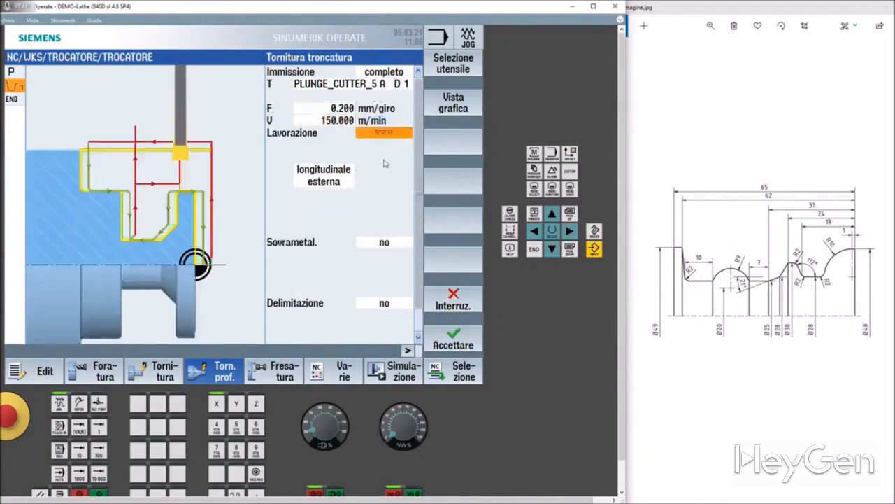
# Set the plunge turning cycle's machining type (Lavorazione) to combined roughing and finishing (▽+▽▽▽)
pyautogui.click(383, 133)
pyautogui.click(384, 165)
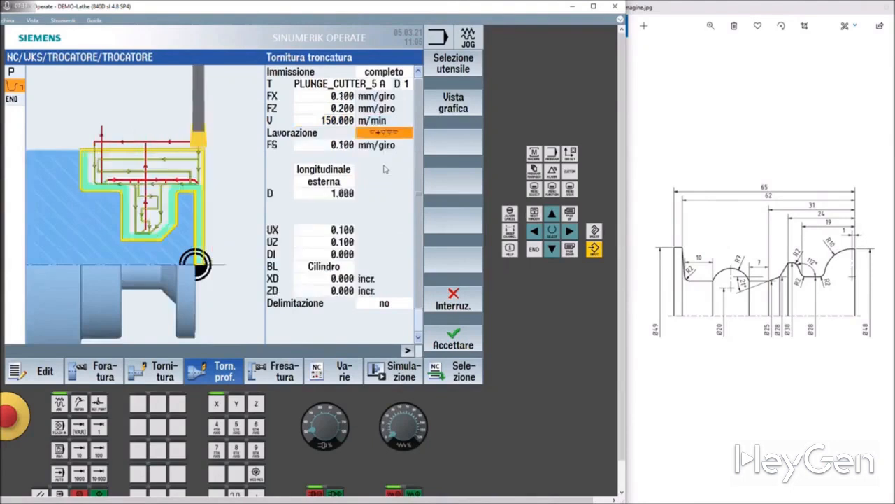
pyautogui.click(334, 153)
pyautogui.click(328, 144)
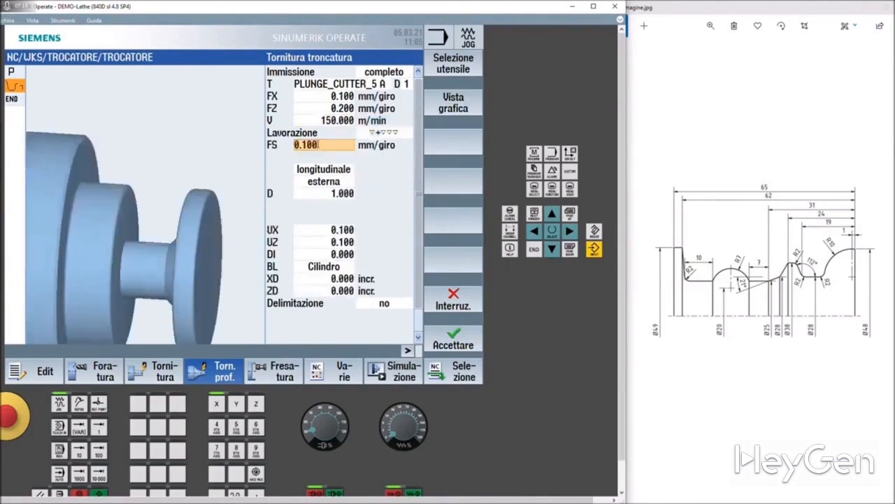
# Try the radial (radiale) machining direction for the cycle and return it to longitudinal (longitudinale)
pyautogui.click(339, 168)
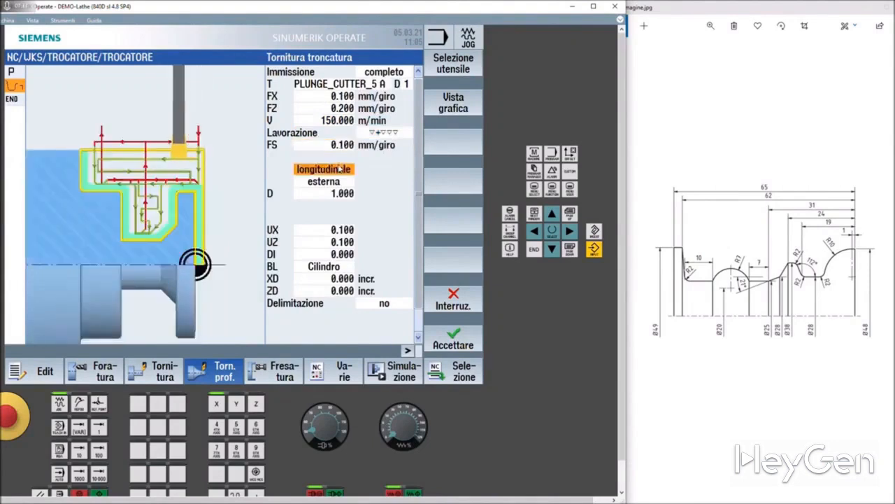
pyautogui.click(332, 170)
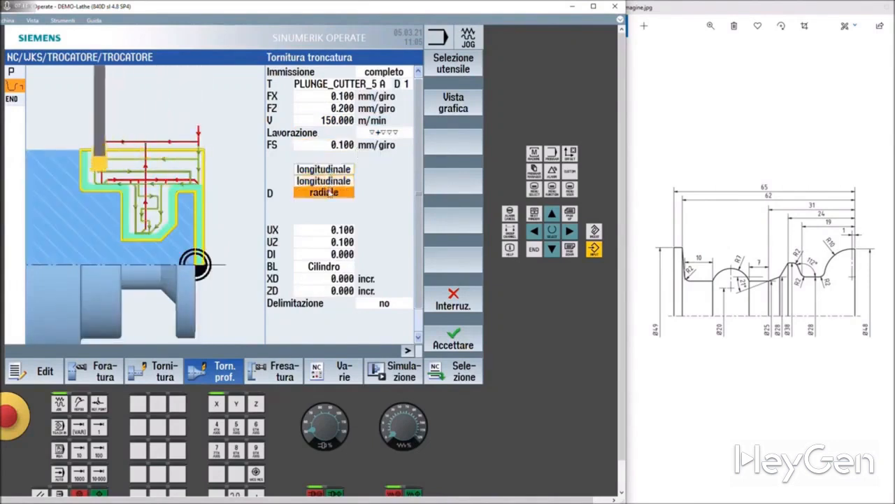
pyautogui.click(324, 191)
pyautogui.click(334, 171)
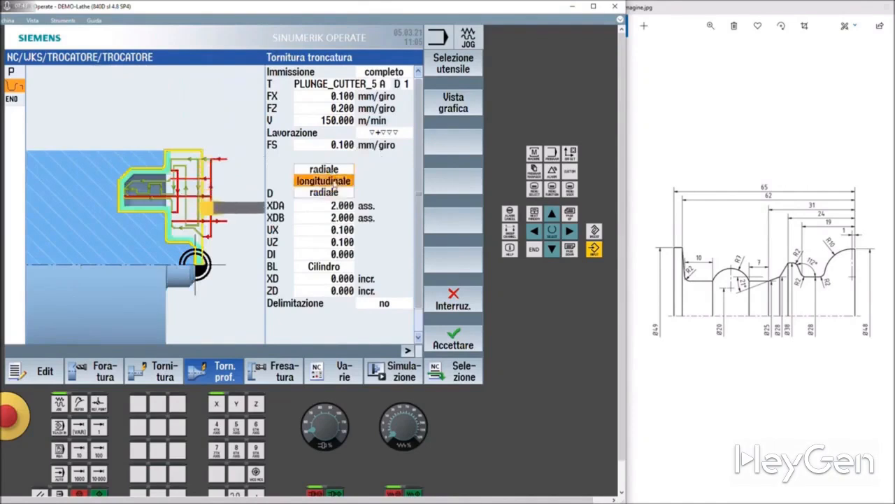
pyautogui.click(324, 181)
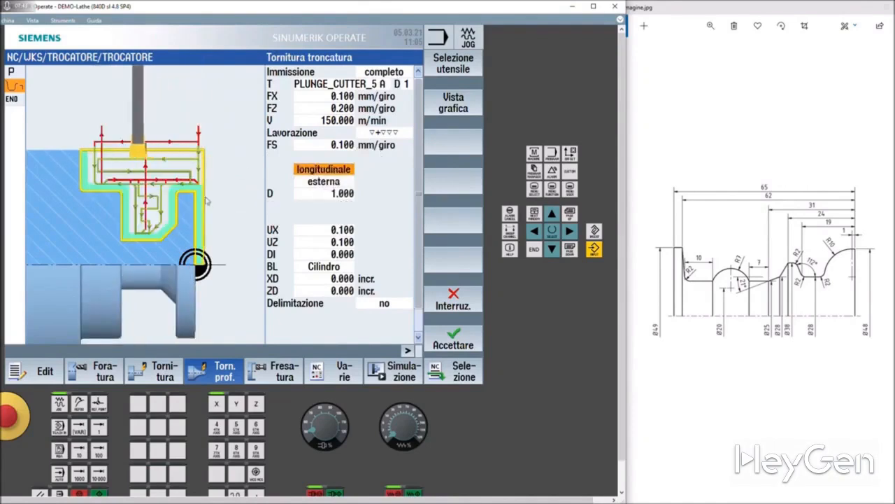
# Set the finishing allowance UX to 0.3 mm and accept the plunge turning cycle into the program
pyautogui.click(324, 181)
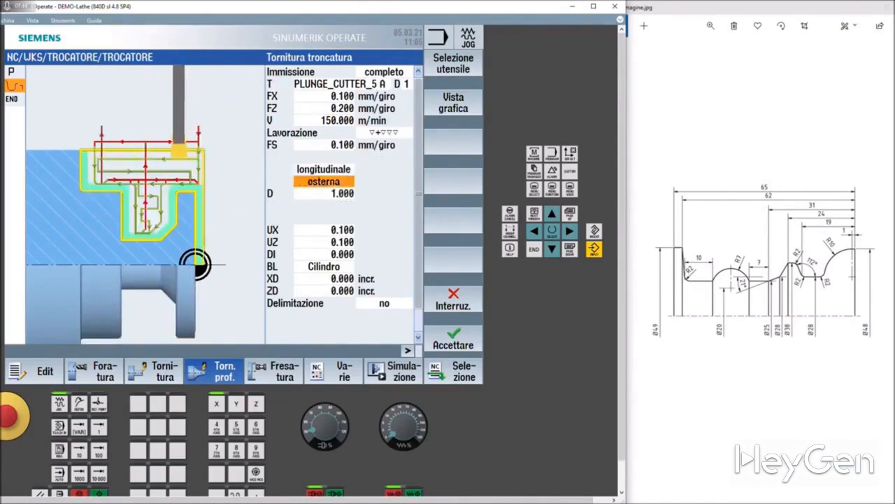
pyautogui.click(334, 194)
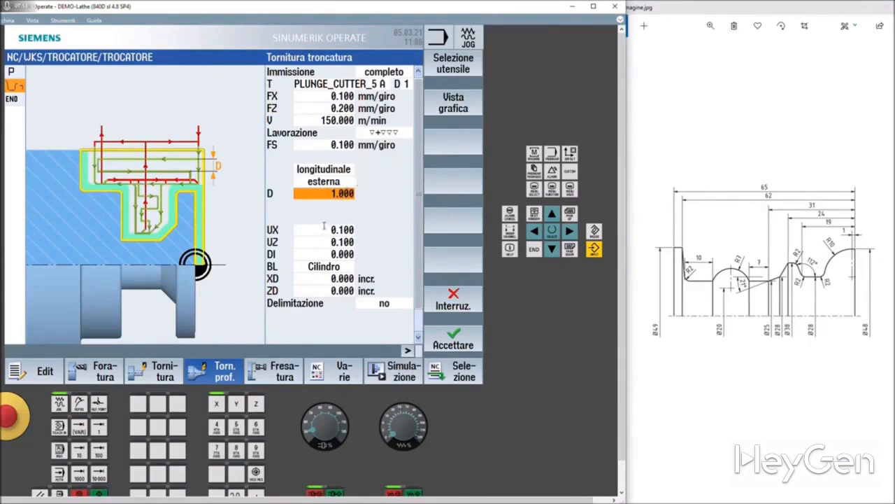
pyautogui.click(326, 229)
pyautogui.click(329, 241)
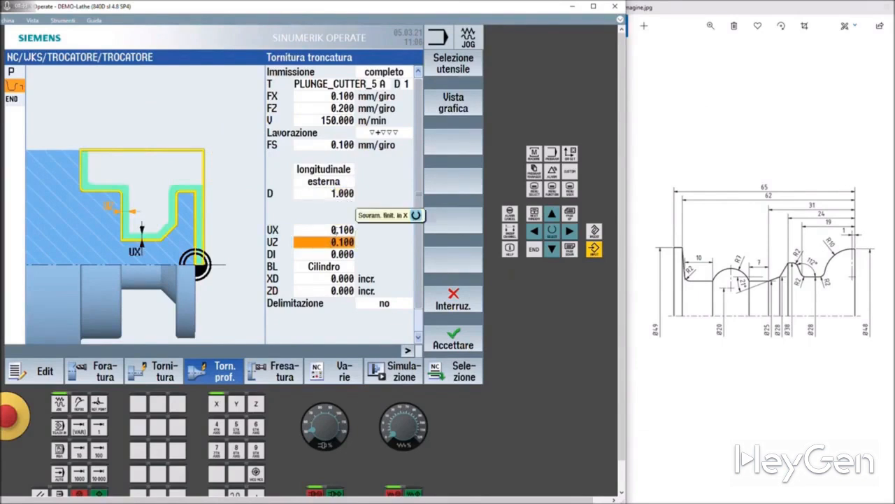
pyautogui.click(342, 229)
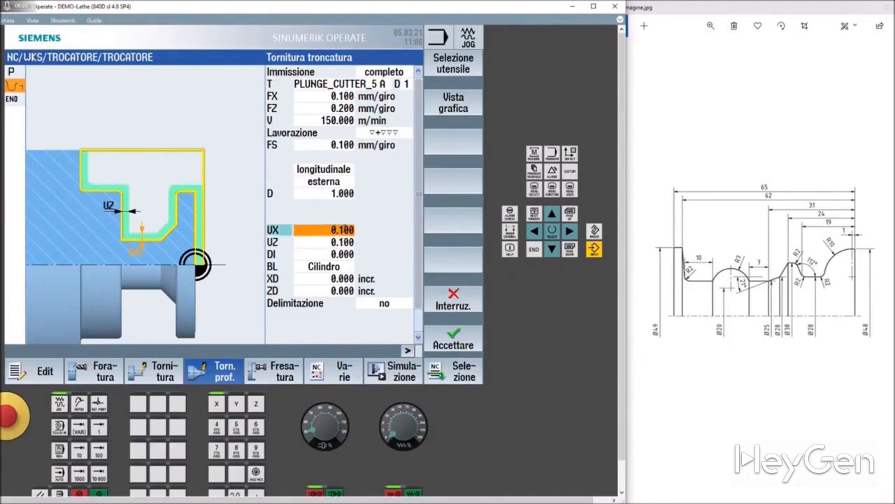
pyautogui.write('0.3')
pyautogui.press('Return')
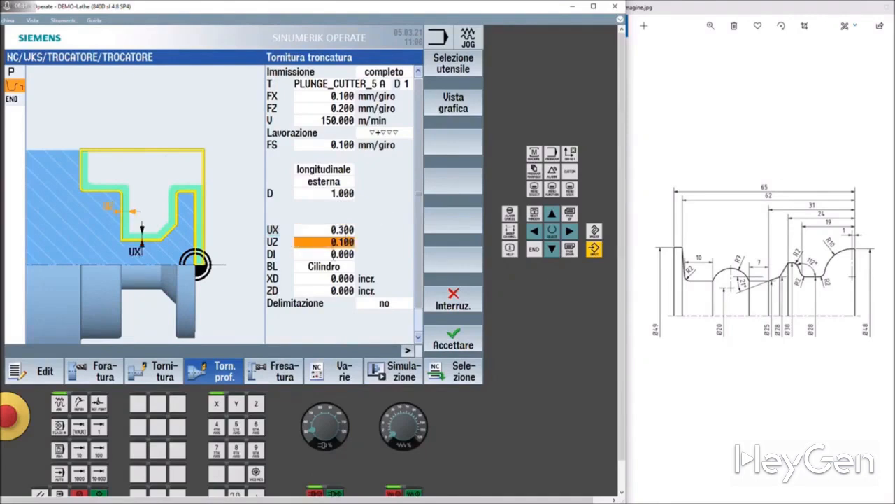
pyautogui.click(452, 339)
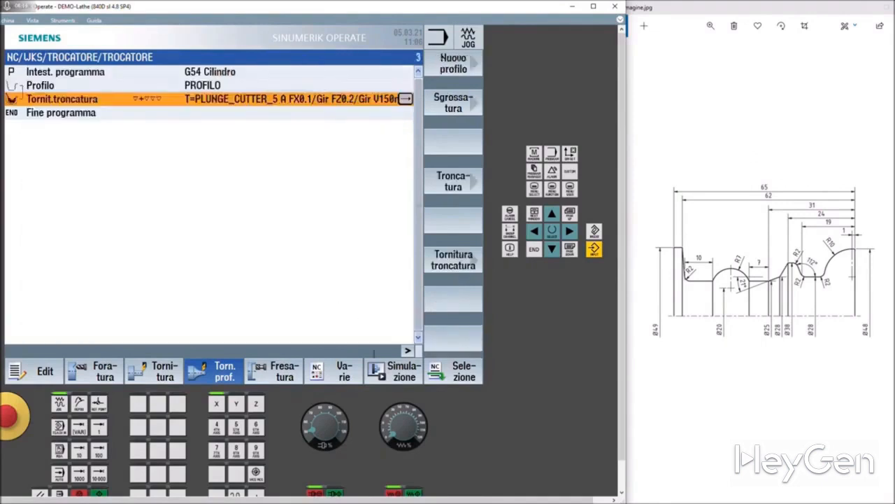
# Simulate the program, rerun the simulation in the 3D view, and examine the turned part from several angles
pyautogui.click(385, 369)
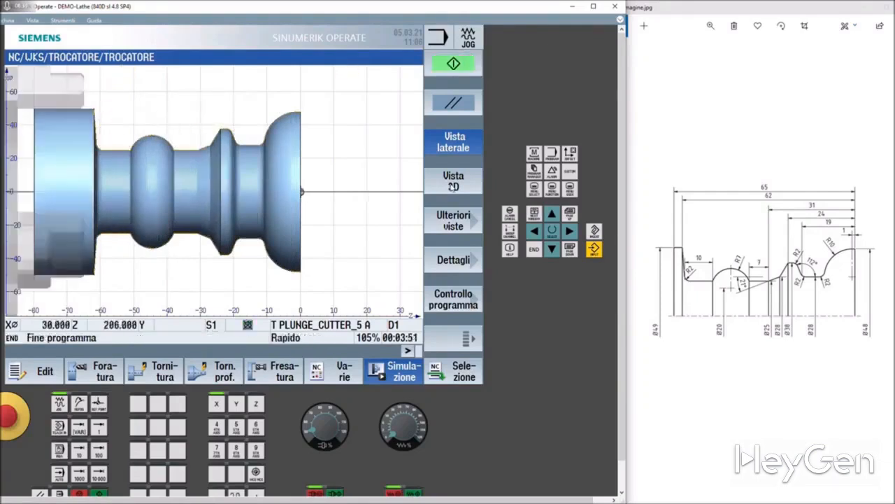
pyautogui.click(453, 183)
pyautogui.scroll(2, 274, 208)
pyautogui.moveTo(221, 243)
pyautogui.mouseDown(button='middle')
pyautogui.moveTo(260, 217)
pyautogui.moveTo(256, 229)
pyautogui.moveTo(206, 221)
pyautogui.moveTo(209, 249)
pyautogui.mouseUp(button='middle')
pyautogui.click(443, 72)
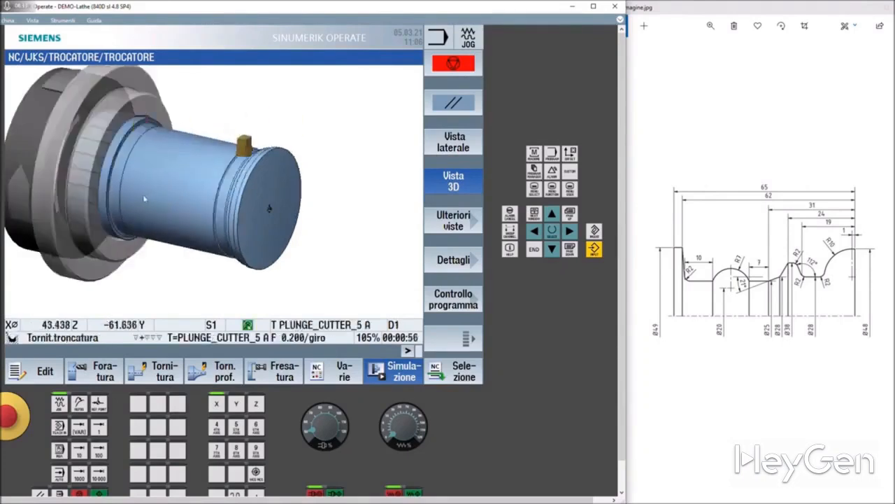
pyautogui.moveTo(135, 197)
pyautogui.mouseDown(button='middle')
pyautogui.moveTo(158, 200)
pyautogui.moveTo(149, 201)
pyautogui.mouseUp(button='middle')
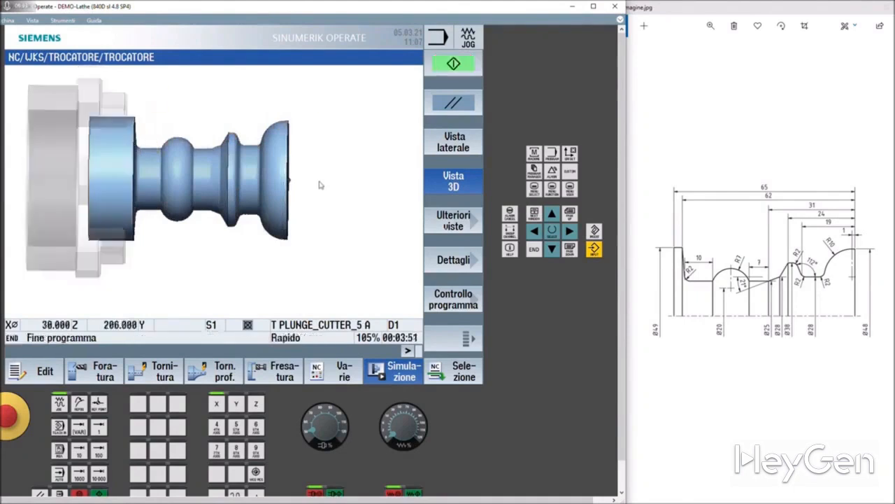
pyautogui.moveTo(323, 185)
pyautogui.mouseDown(button='middle')
pyautogui.moveTo(318, 192)
pyautogui.moveTo(328, 150)
pyautogui.moveTo(330, 176)
pyautogui.mouseUp(button='middle')
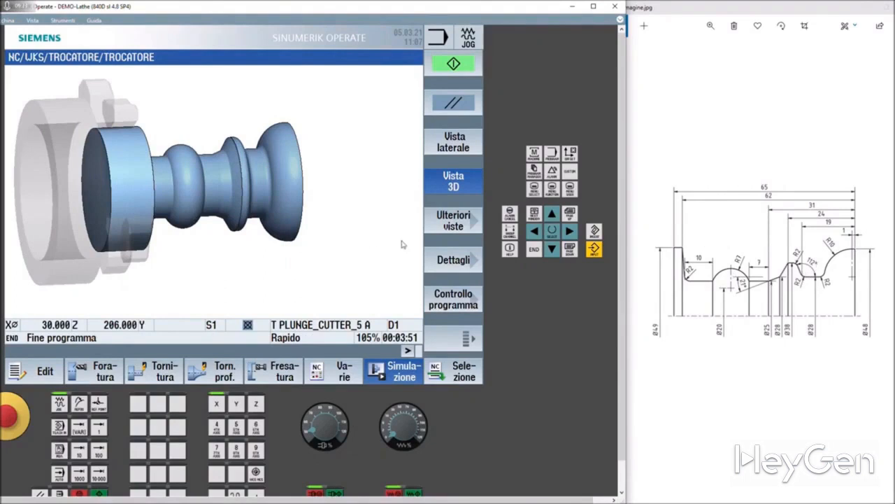
pyautogui.moveTo(396, 234)
pyautogui.mouseDown()
pyautogui.moveTo(373, 226)
pyautogui.moveTo(379, 243)
pyautogui.moveTo(382, 235)
pyautogui.mouseUp()
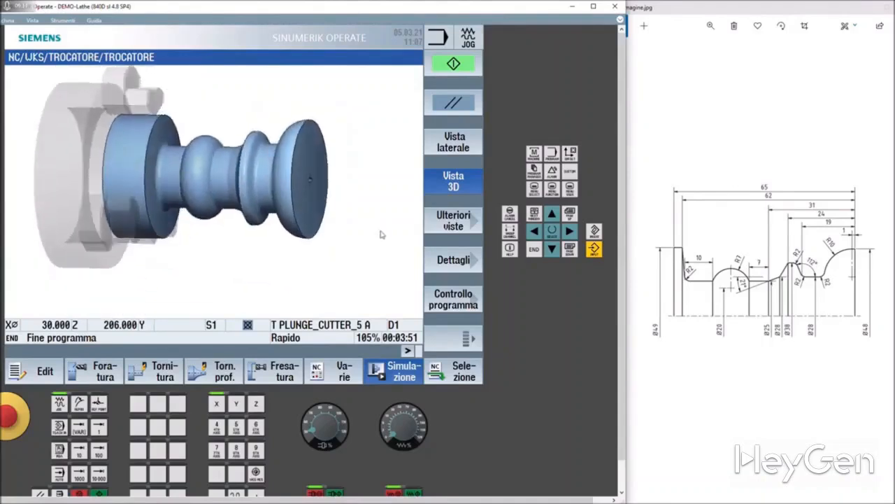